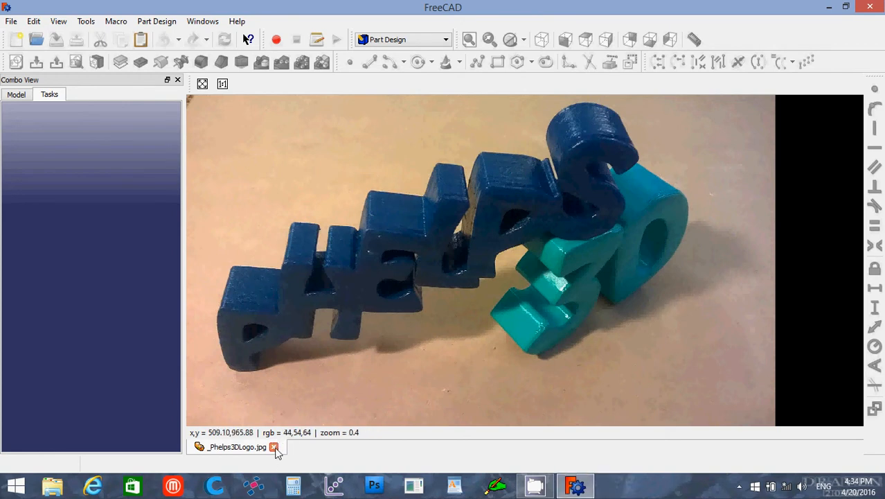
Step: Close the logo image and open the file Gingerbread Pendant.FCStd
left_click(275, 447)
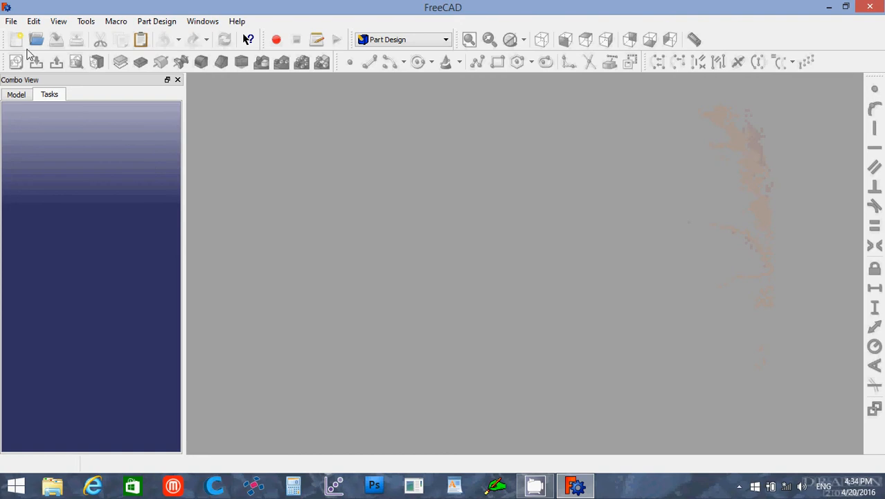
left_click(11, 21)
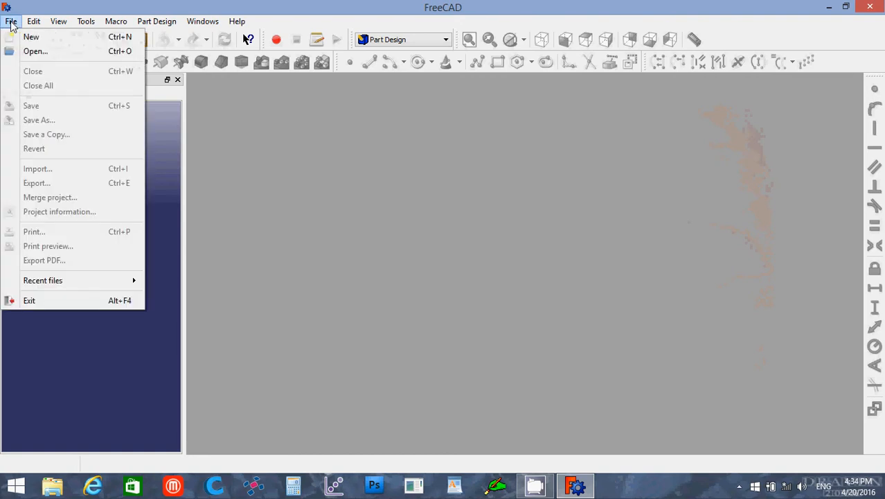
left_click(34, 51)
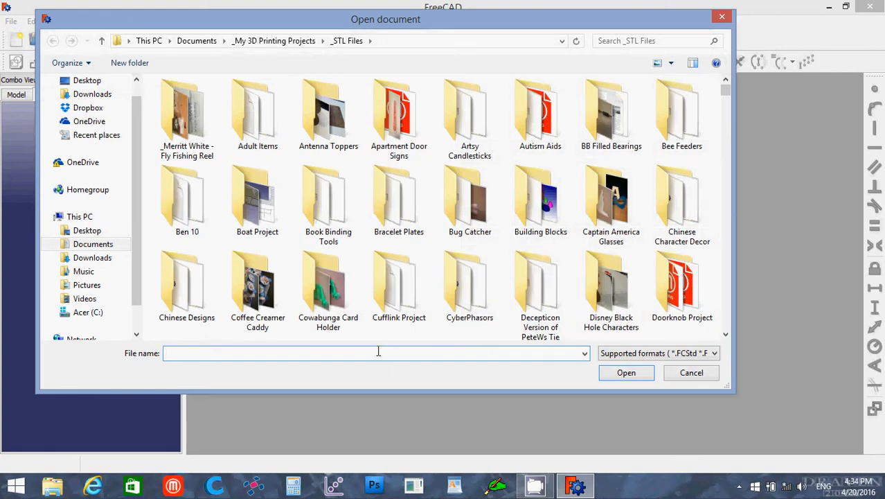
type("gi")
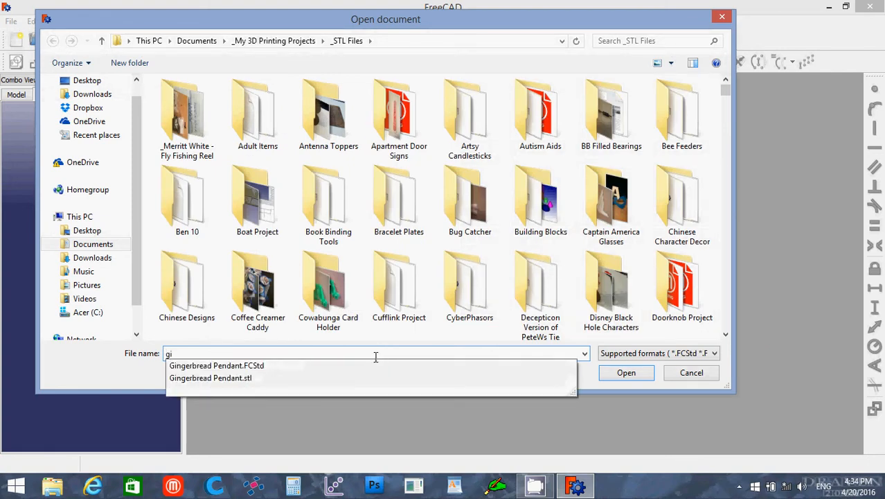
key("Down")
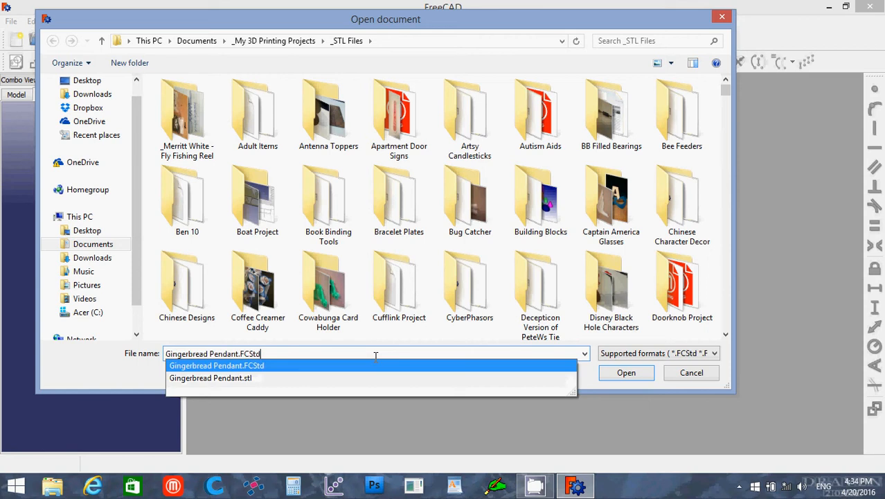
key("Return")
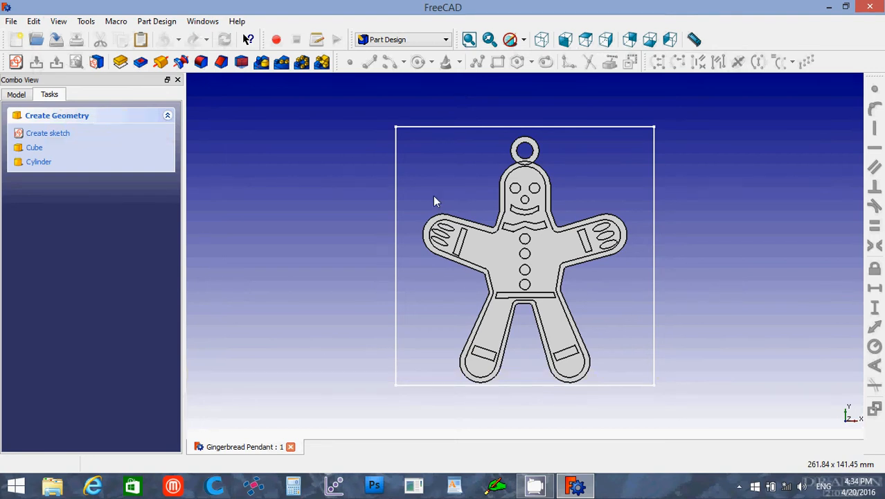
Step: Show the pendant's model tree and axonometric view, and switch to the Draft workbench
left_click(17, 96)
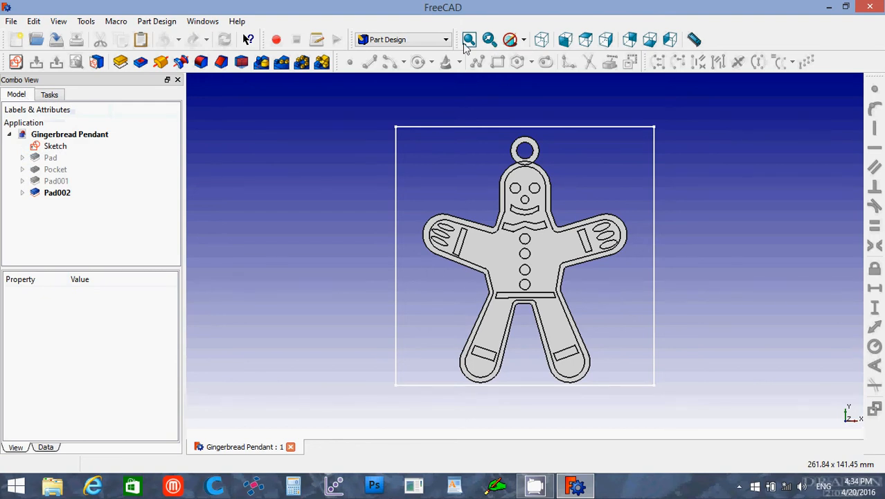
left_click(542, 40)
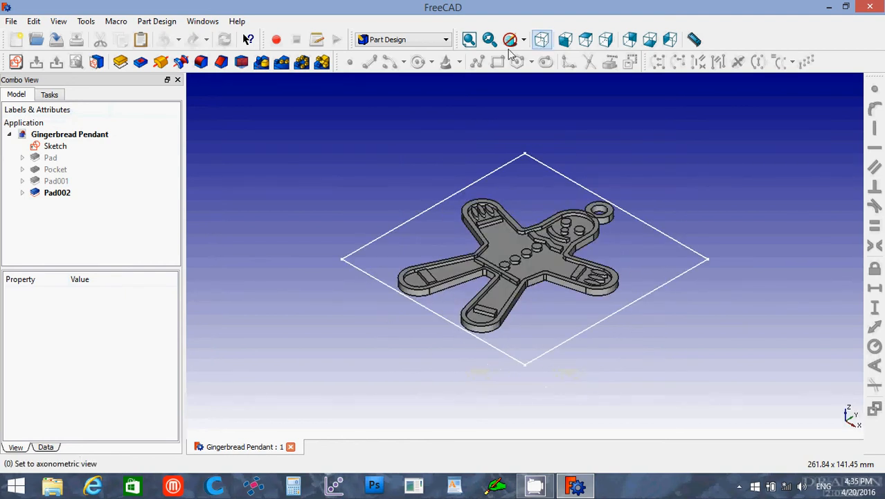
left_click(422, 40)
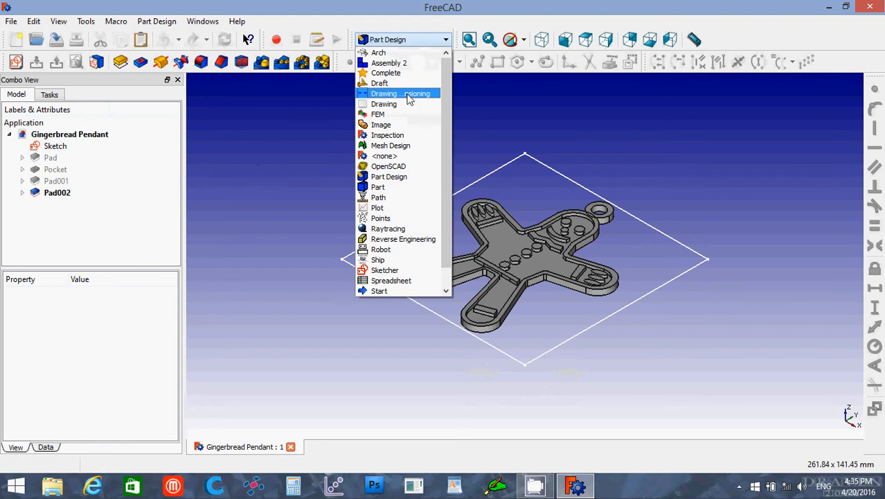
left_click(395, 84)
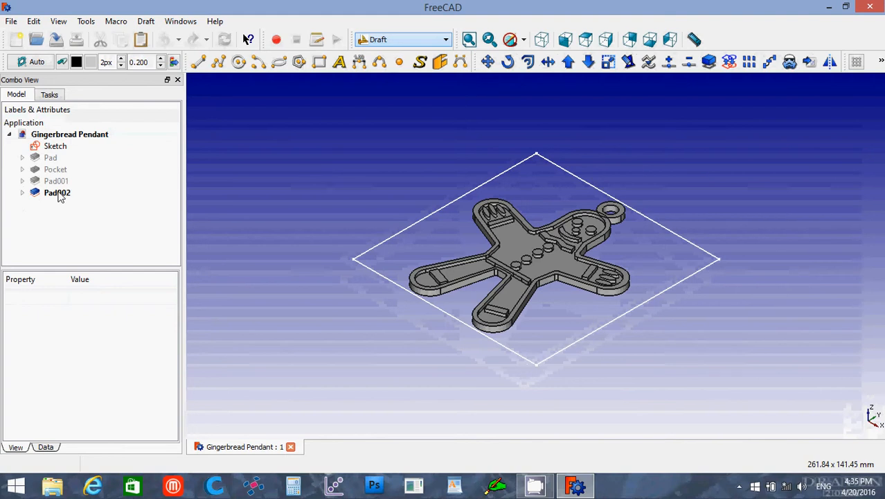
Step: Clone Pad002 with the Draft Clone tool and hide the original Pad002
left_click(60, 198)
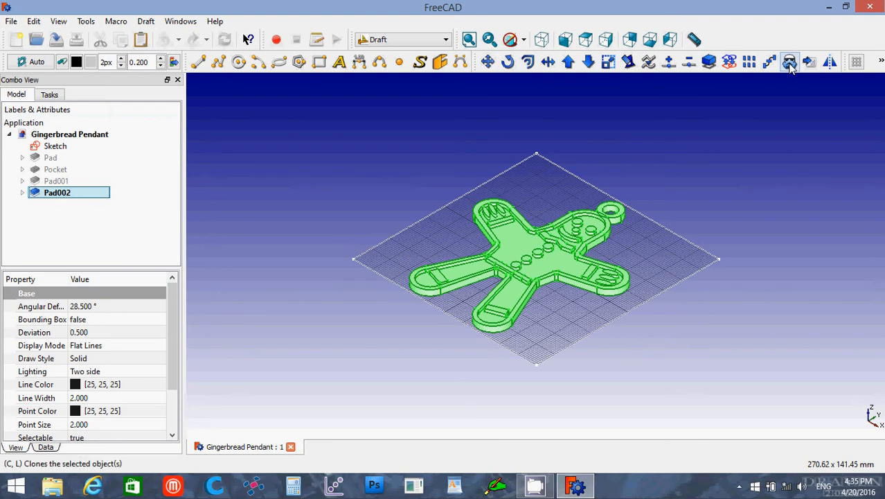
left_click(790, 62)
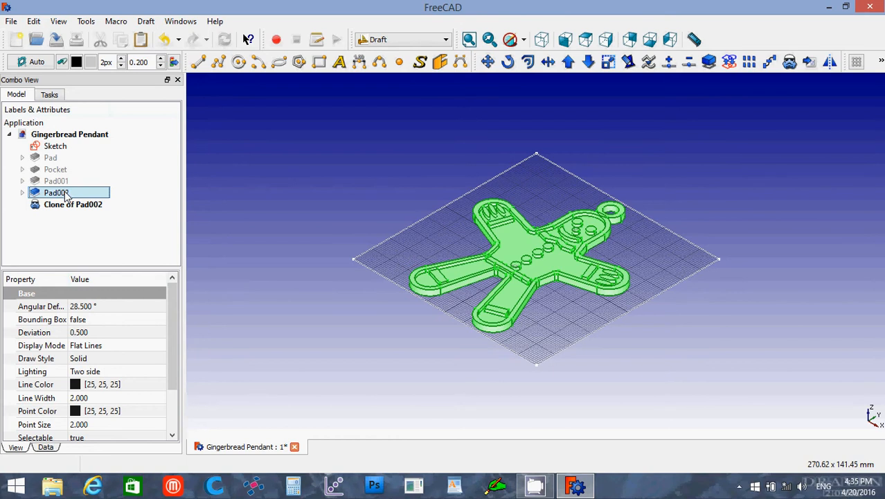
key("space")
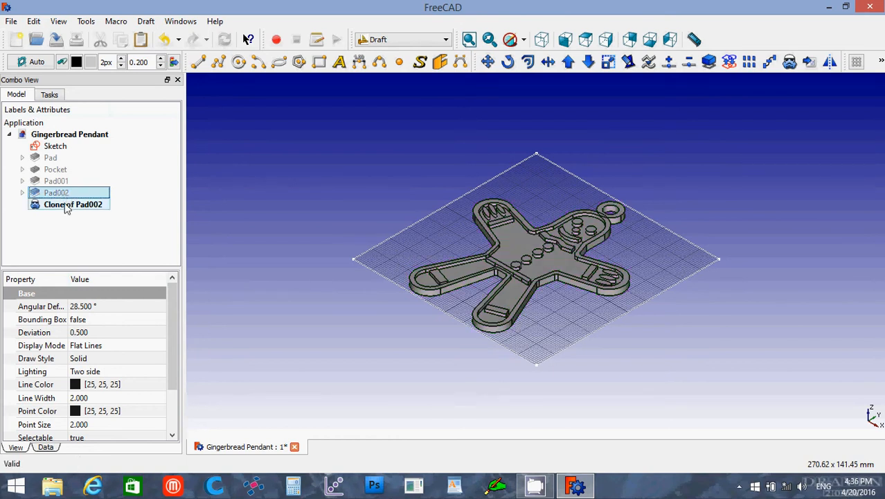
Step: Set the X and Y scale of the Pad002 clone to 0.25 each
left_click(66, 207)
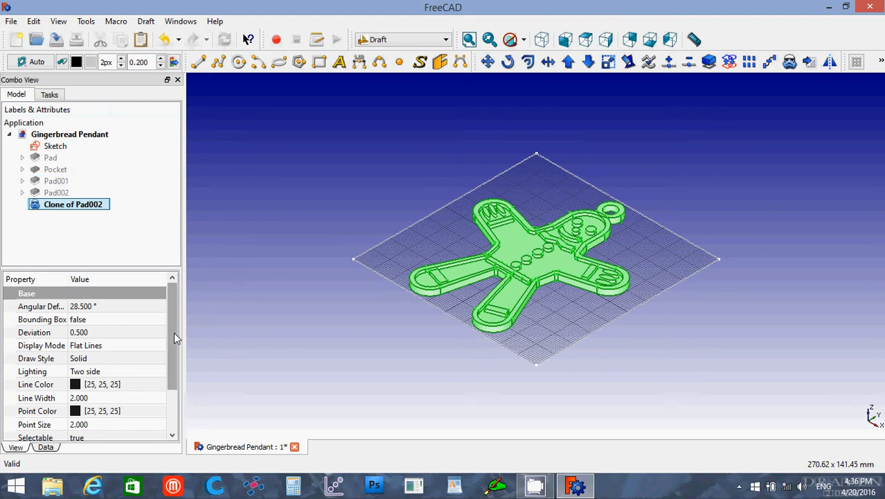
scroll(172, 373, "down", 2)
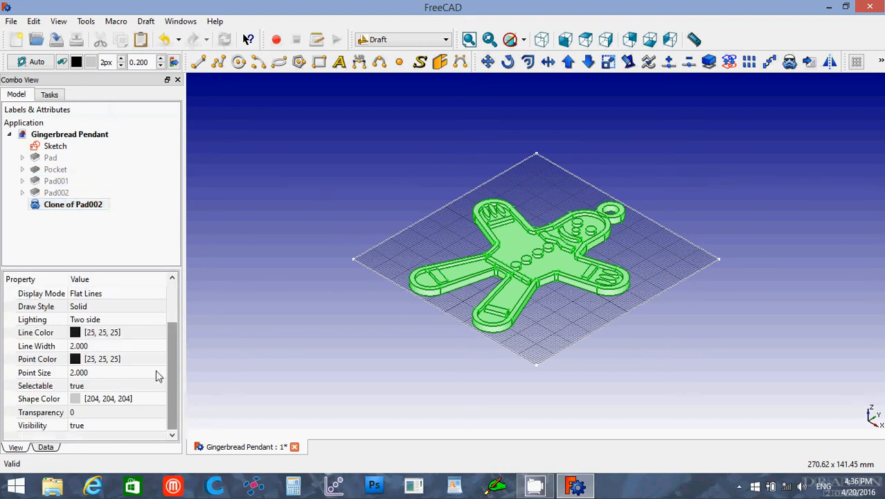
left_click(44, 447)
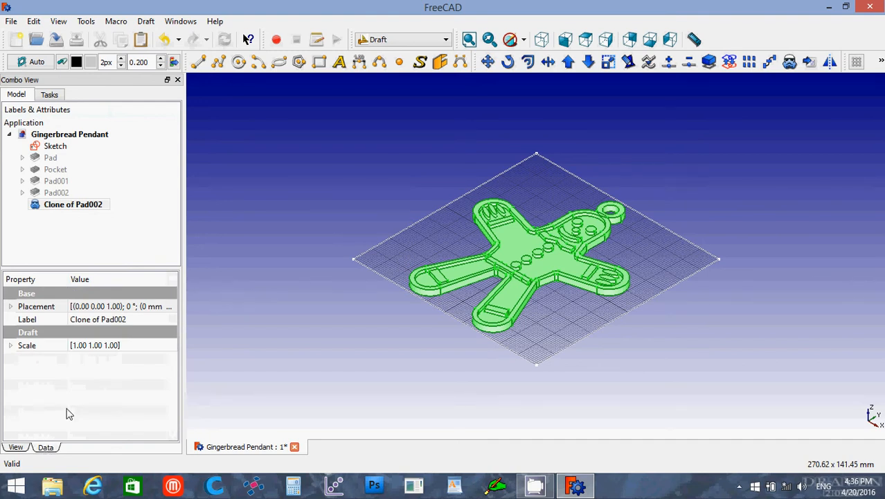
left_click(10, 348)
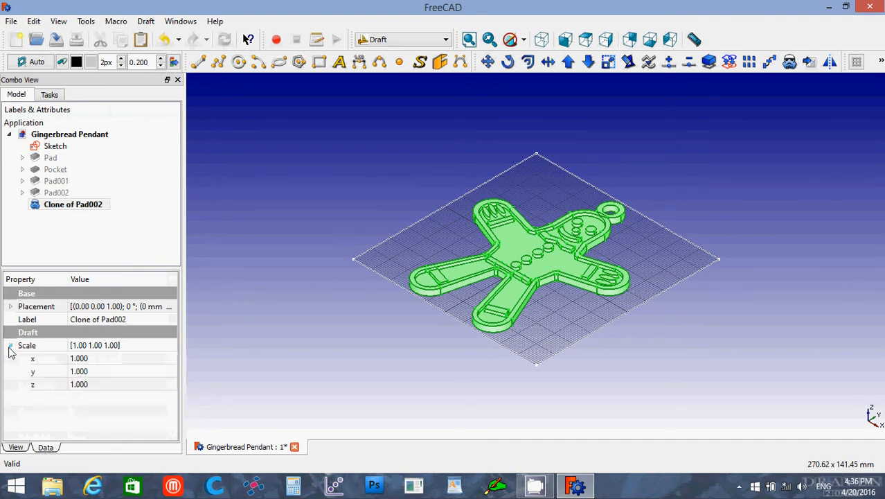
left_click(11, 306)
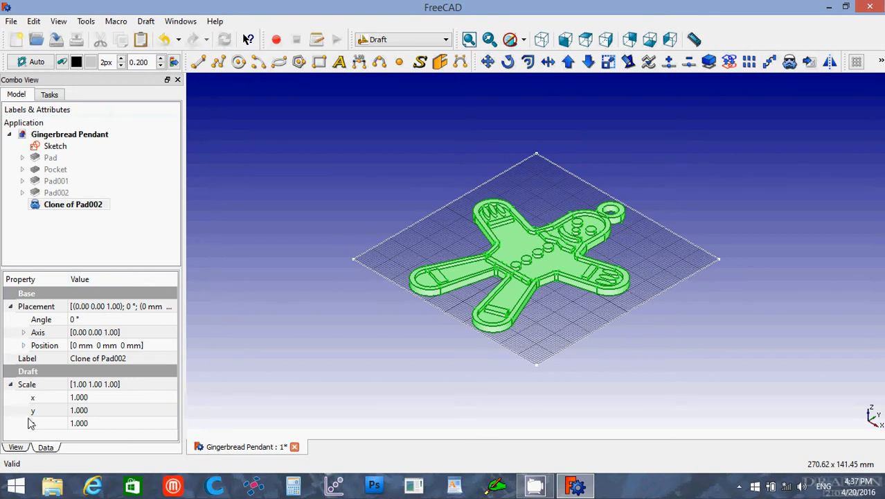
left_click(81, 398)
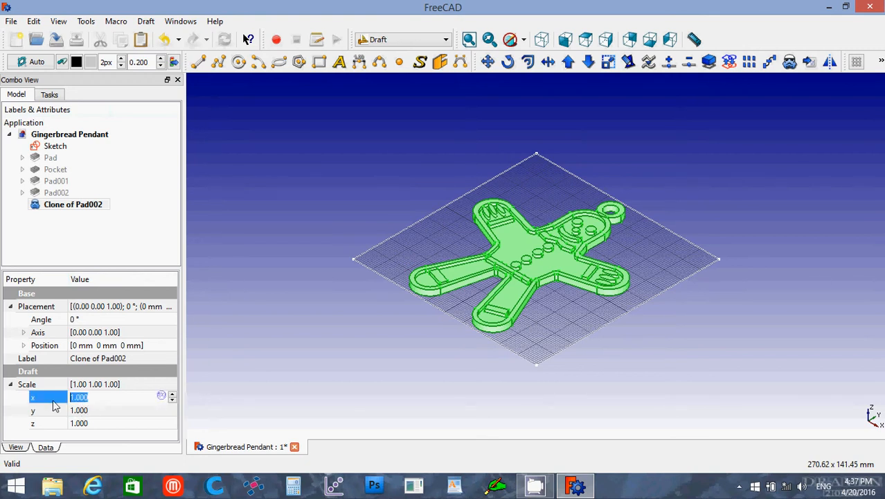
type("0.25")
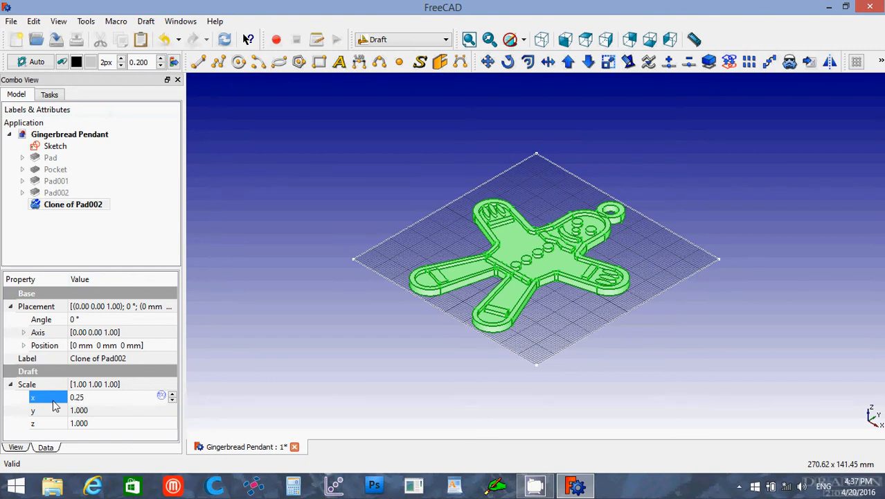
left_click(90, 410)
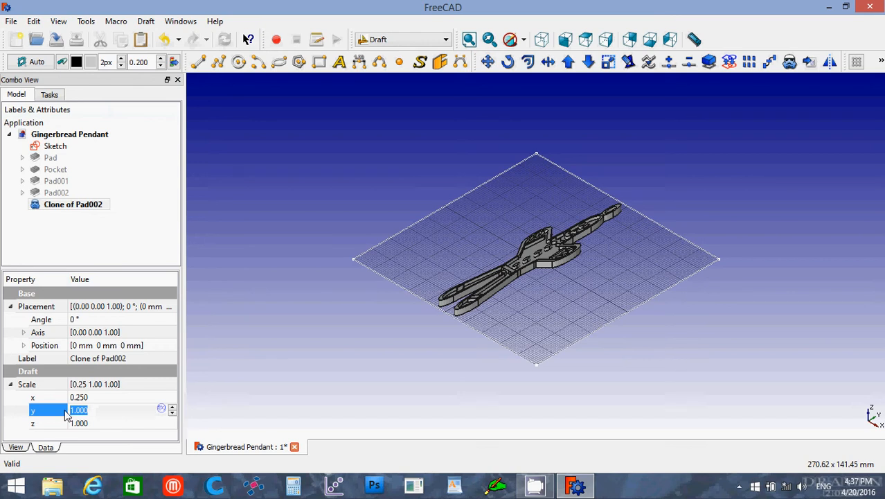
type("0.25")
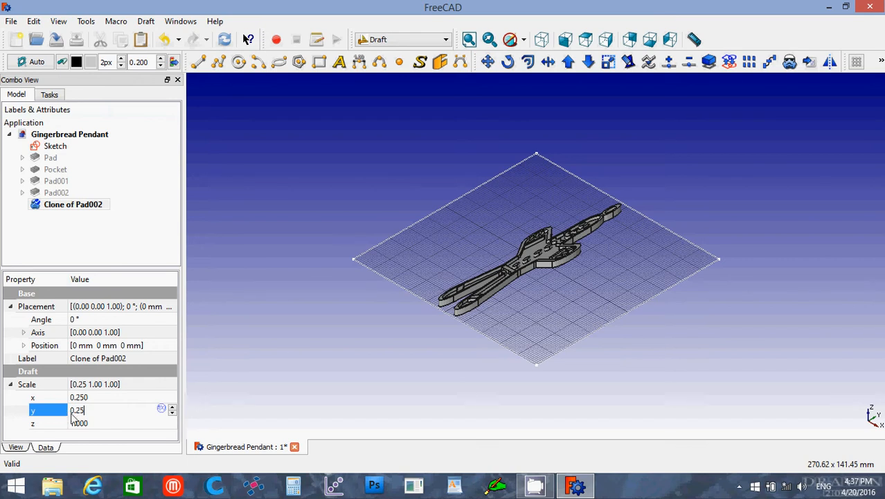
key("Return")
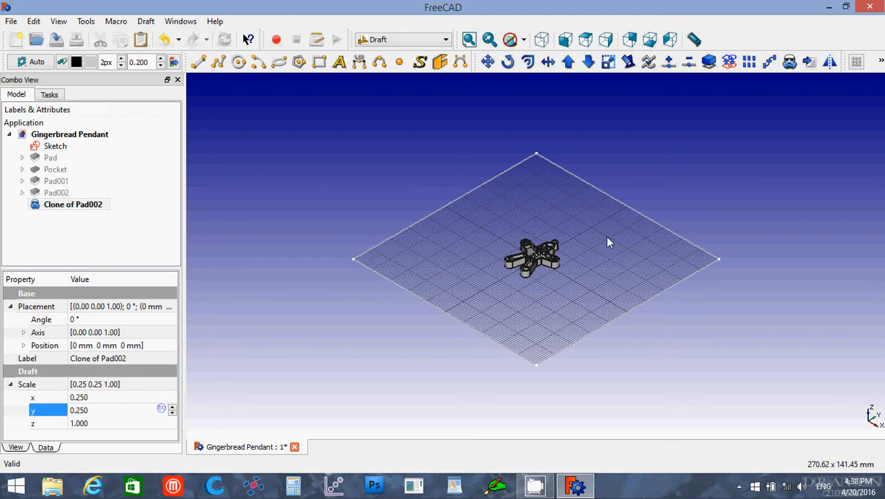
Step: Measure the width of the raised outline wall beside the gingerbread man's neck in the top view
left_click(586, 40)
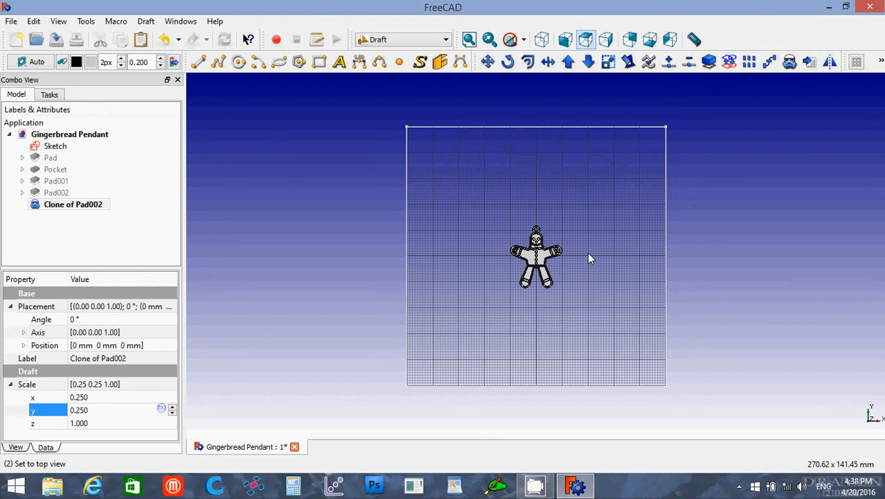
scroll(588, 254, "up", 10)
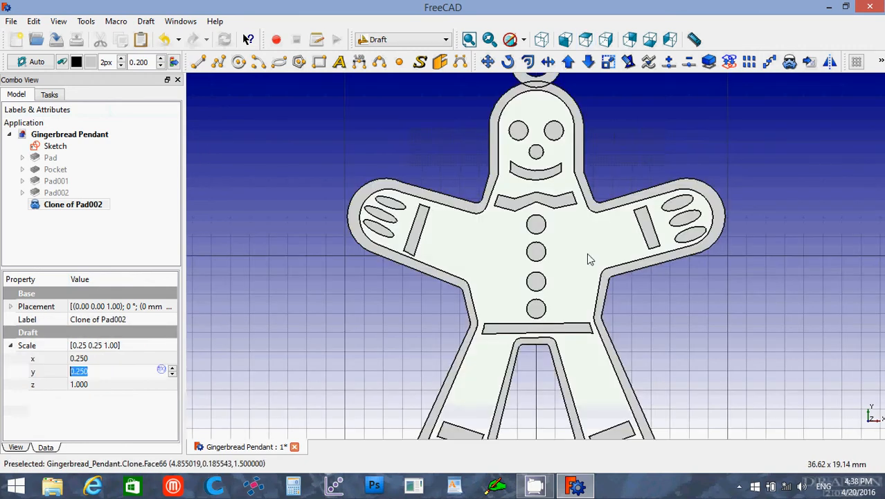
scroll(588, 259, "up", 1)
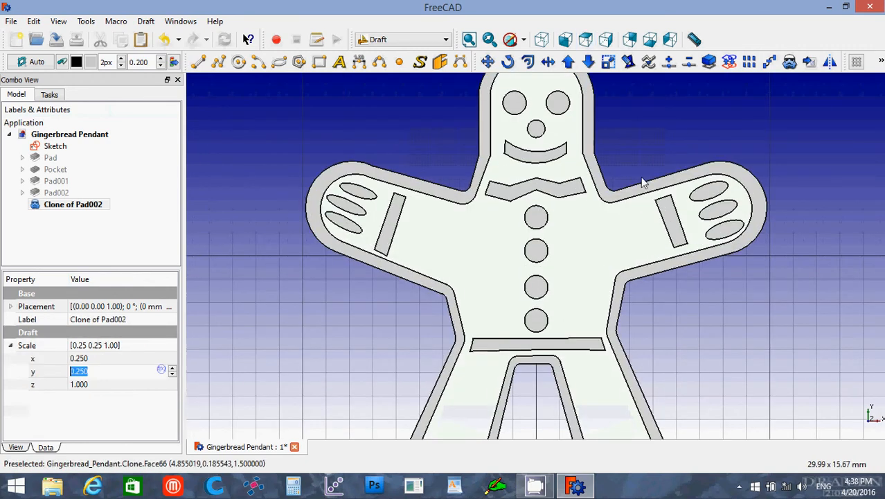
left_click(695, 41)
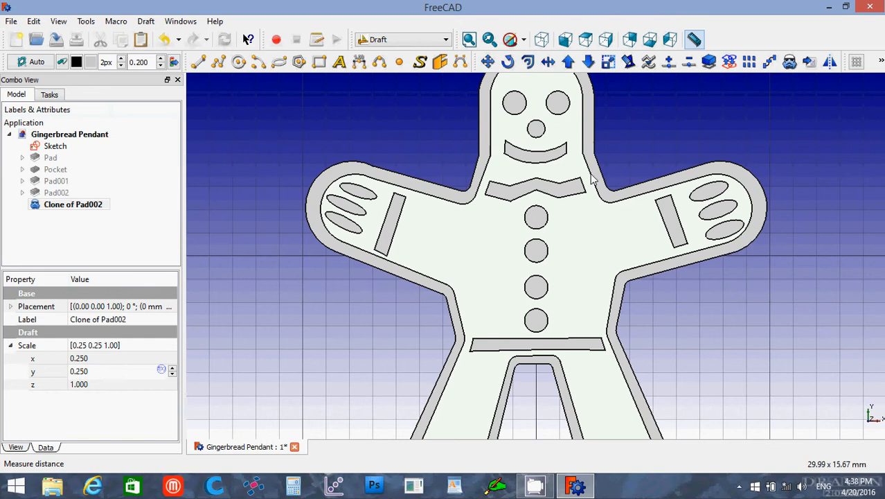
left_click(695, 40)
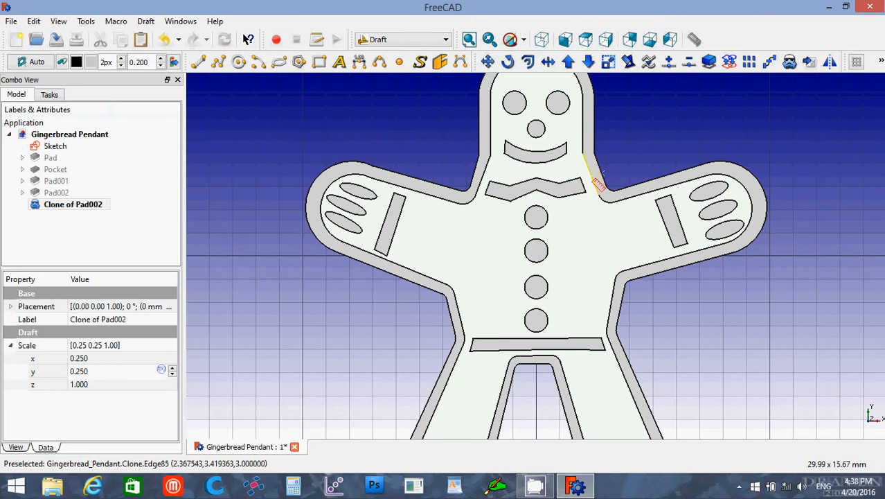
left_click(596, 180)
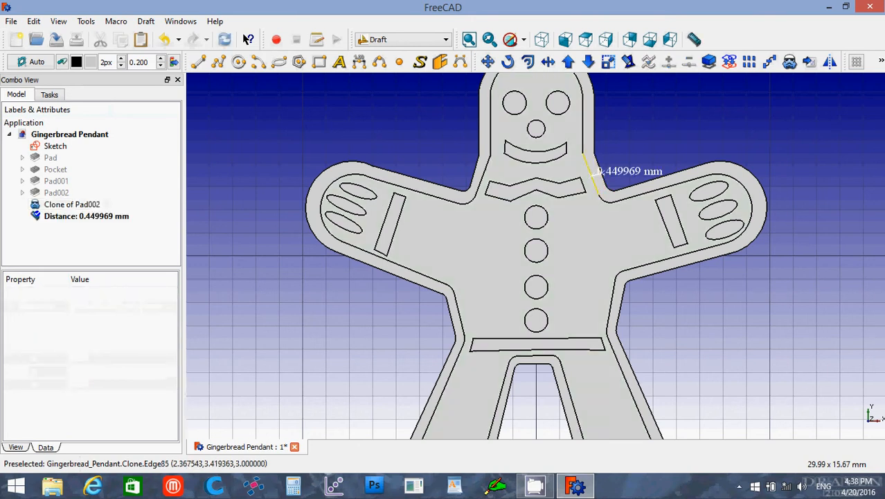
Step: Delete the distance measurement of the outline wall from the model
left_click(97, 217)
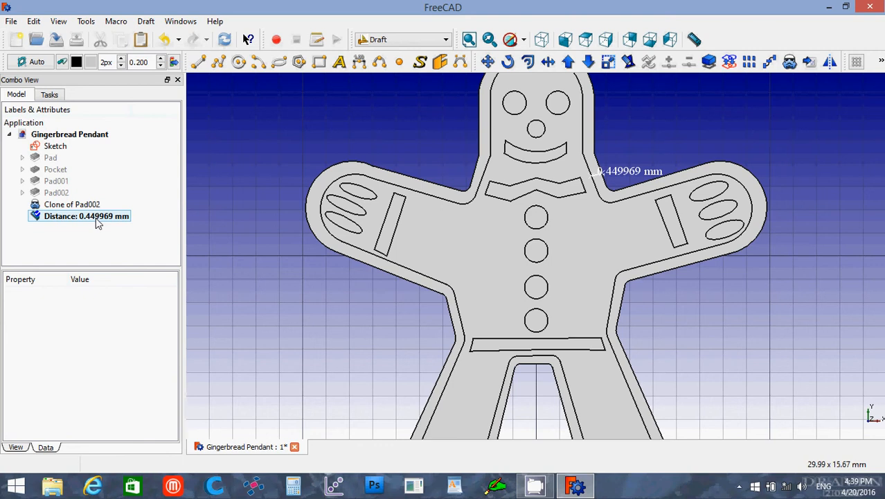
left_click(88, 219)
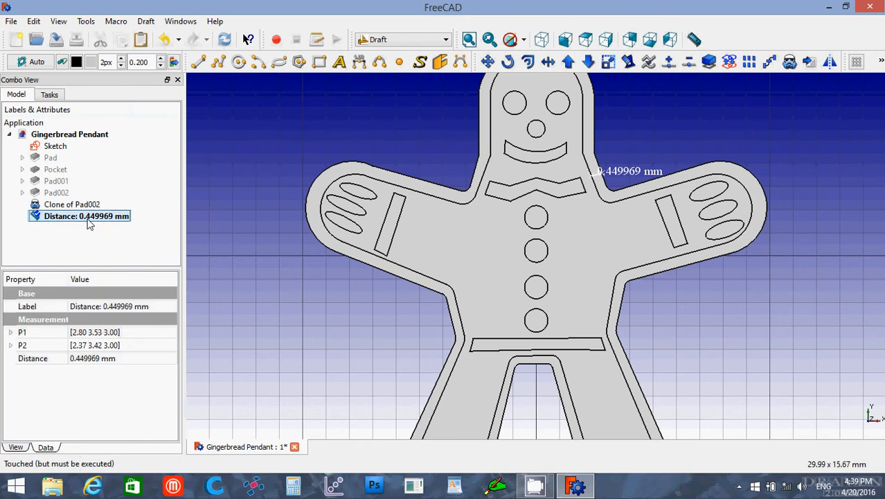
key("Delete")
Step: Set the X and Y scale of the Pad002 clone to 0.35 each
left_click(90, 209)
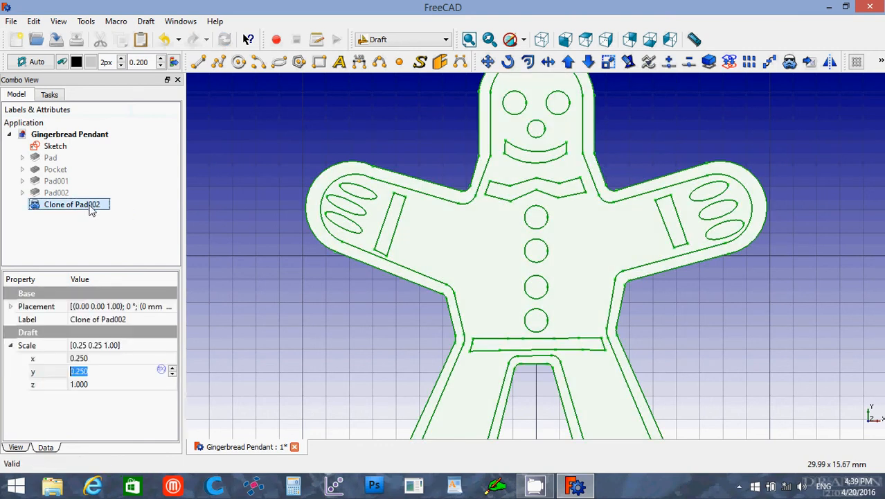
left_click(96, 360)
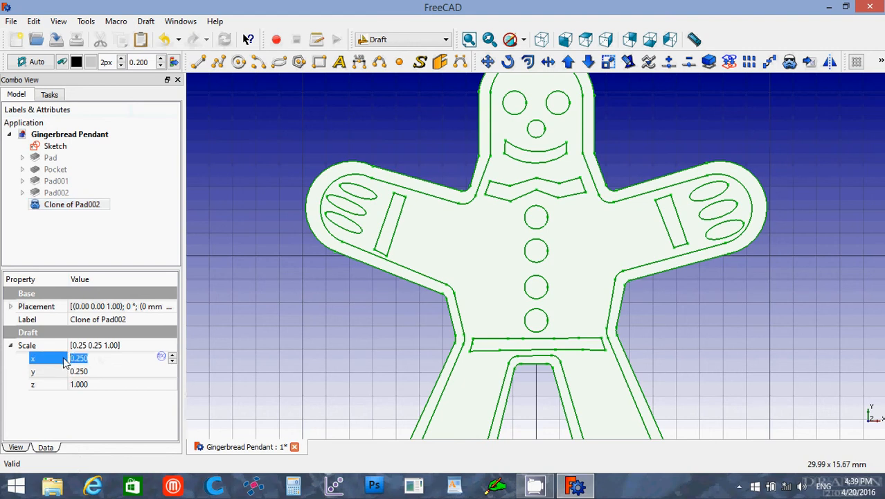
type("0")
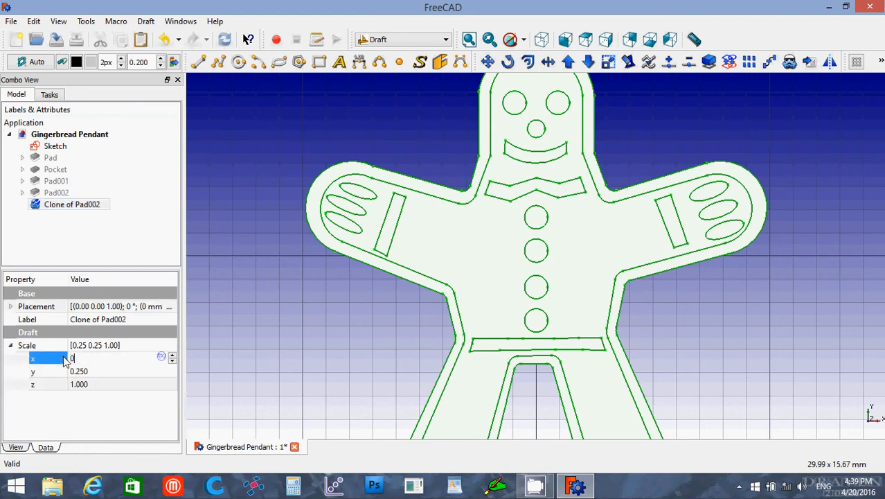
type(".35")
left_click(93, 371)
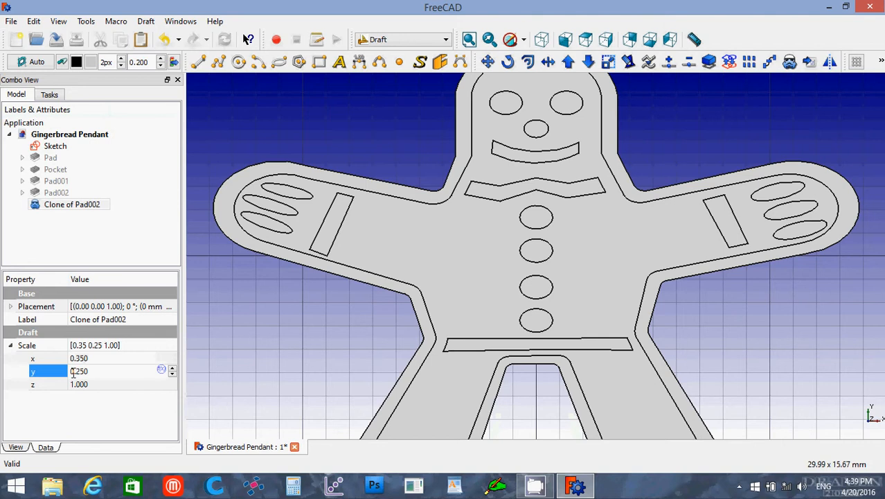
type("05")
key("Return")
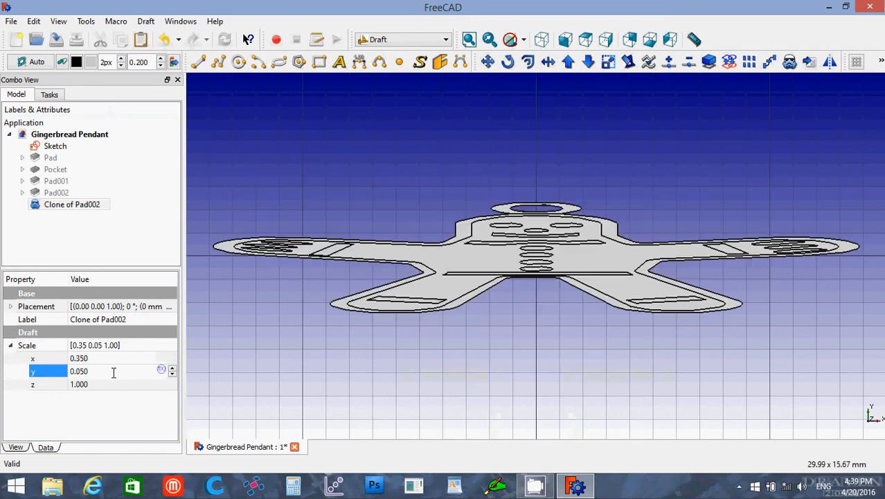
left_click_drag(112, 372, 63, 374)
type("0.35")
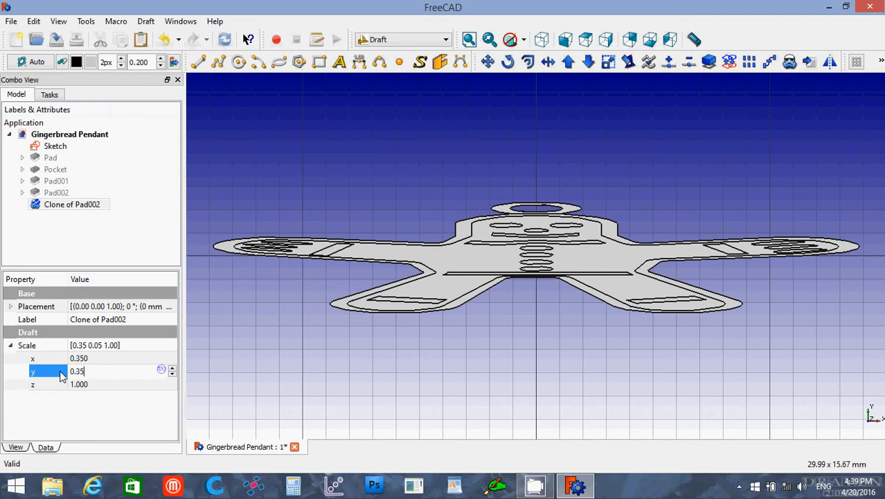
key("Return")
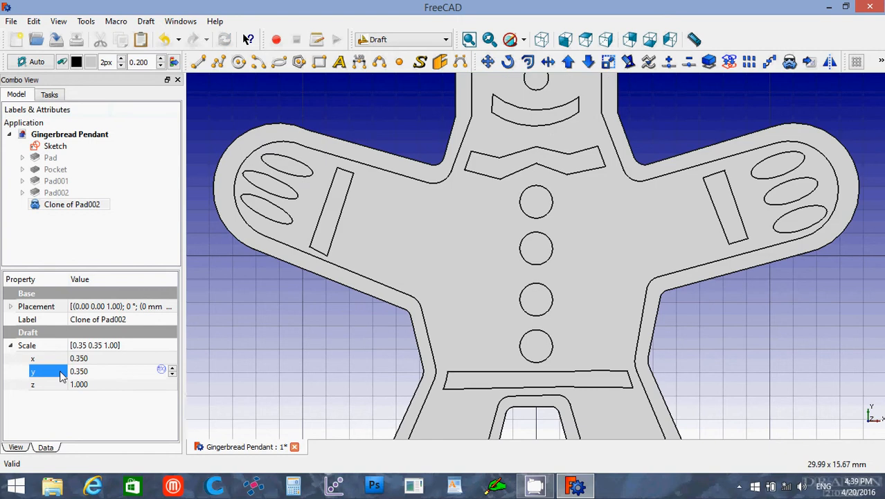
Step: Try shifting the Pad002 clone along Y to -27 mm, and reset its Y position to 0
left_click(341, 321)
scroll(341, 321, "down", 5)
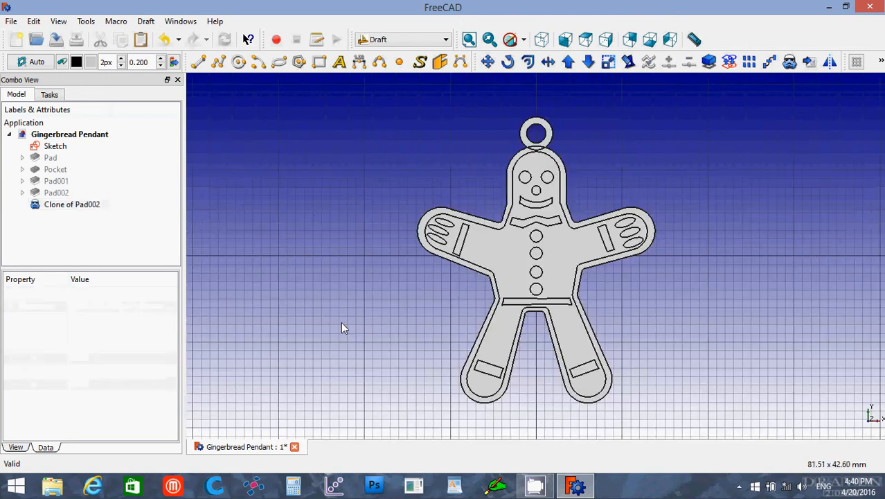
scroll(340, 322, "down", 6)
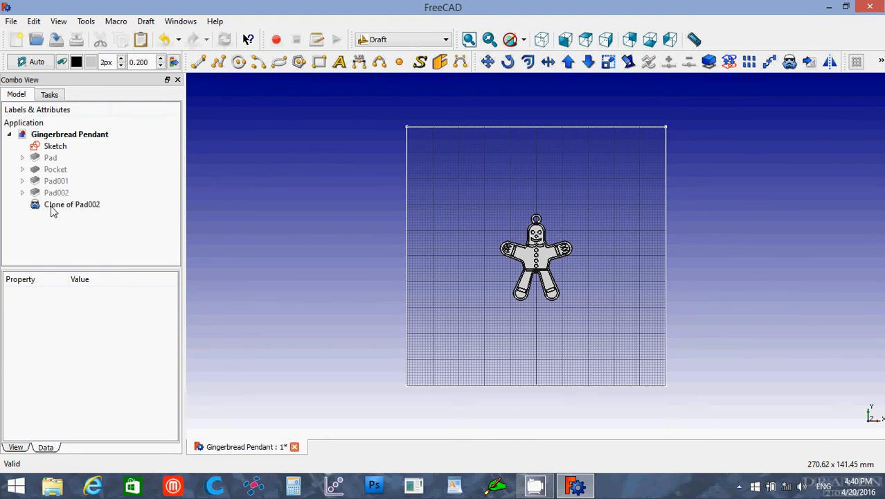
left_click(54, 205)
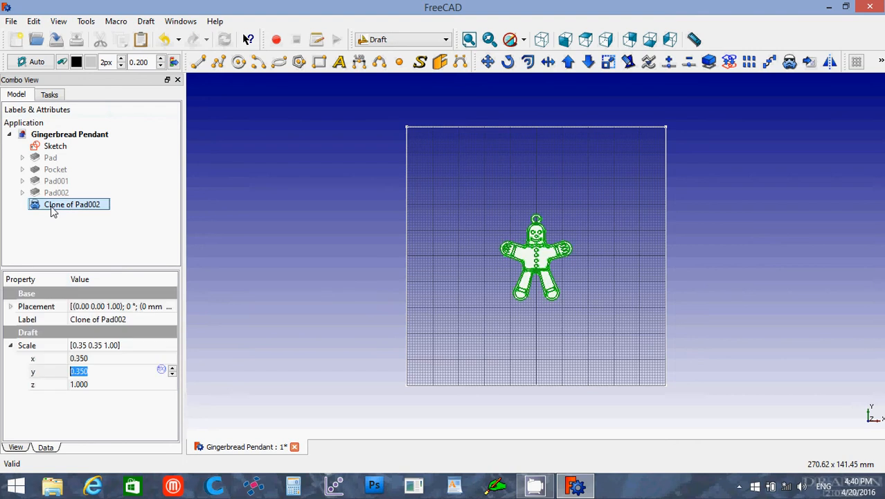
left_click(10, 306)
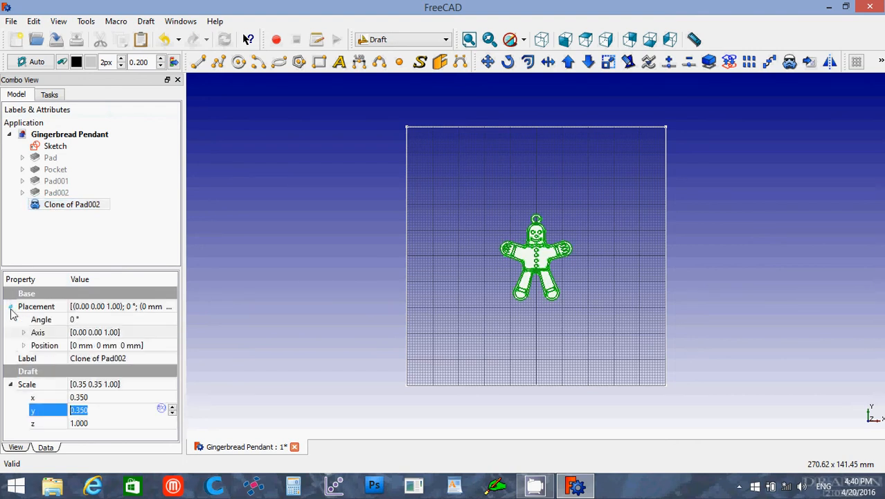
left_click(23, 344)
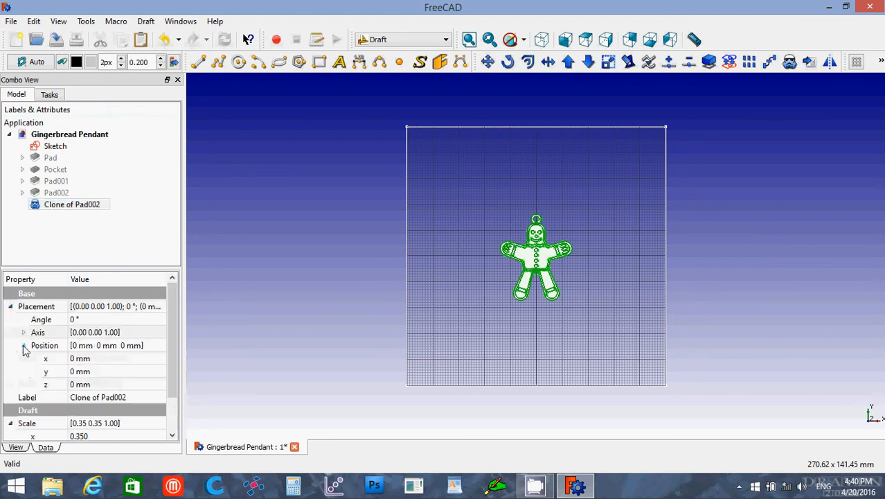
left_click(95, 373)
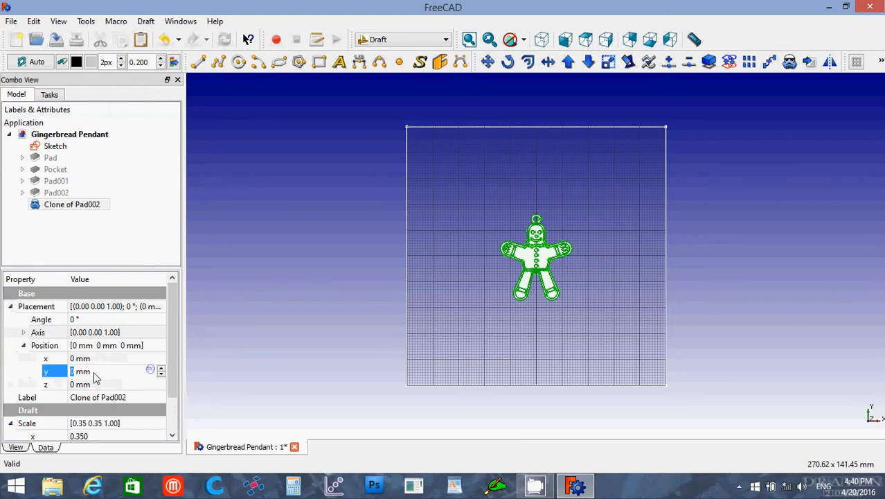
scroll(95, 374, "down", 12)
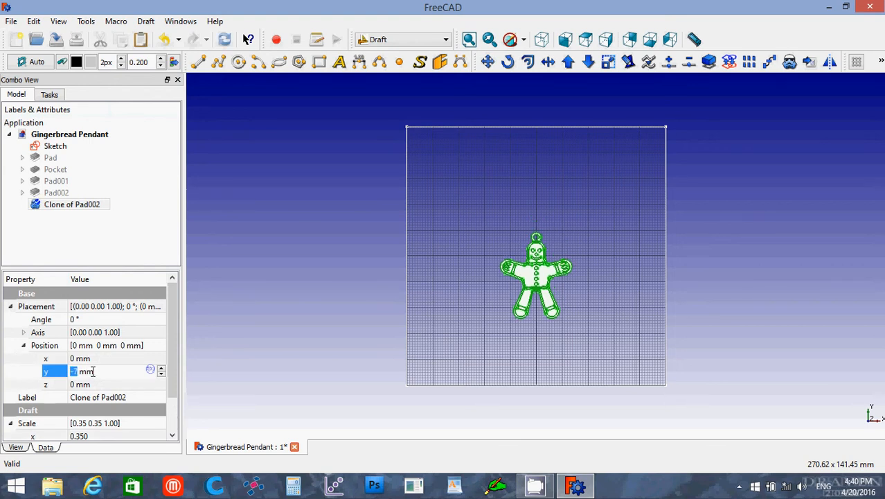
scroll(93, 372, "down", 15)
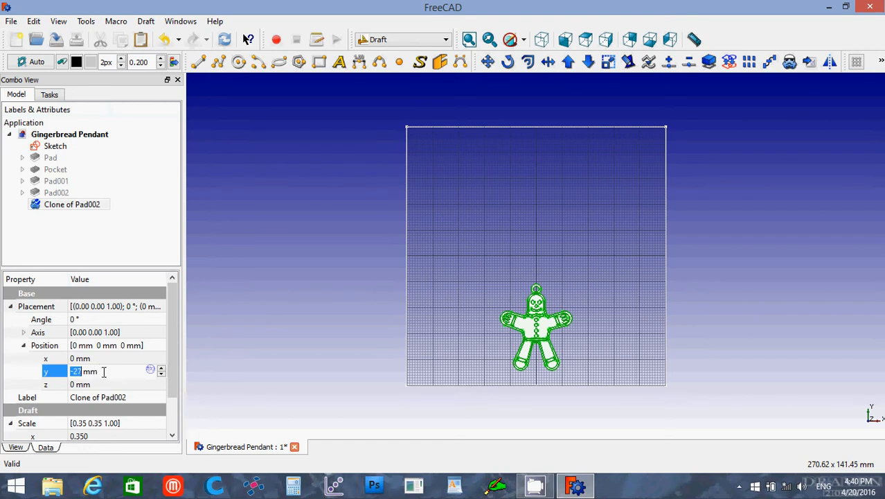
left_click_drag(104, 372, 70, 372)
type("0")
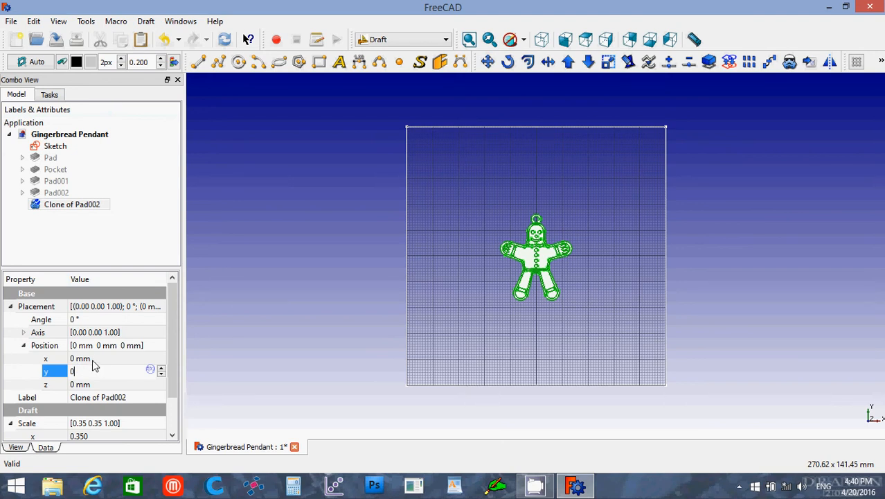
Step: Set the clone's X position to 50 mm and make the original Pad002 visible again
left_click(95, 358)
left_click_drag(95, 358, 69, 359)
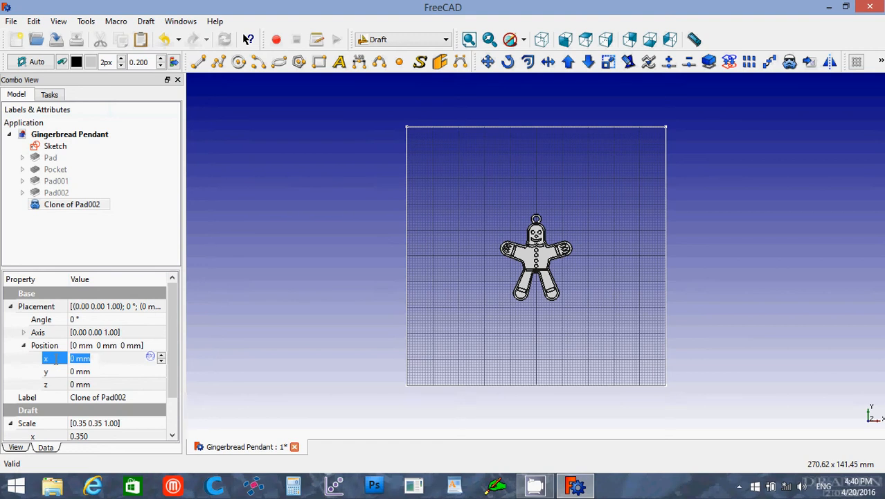
type("50")
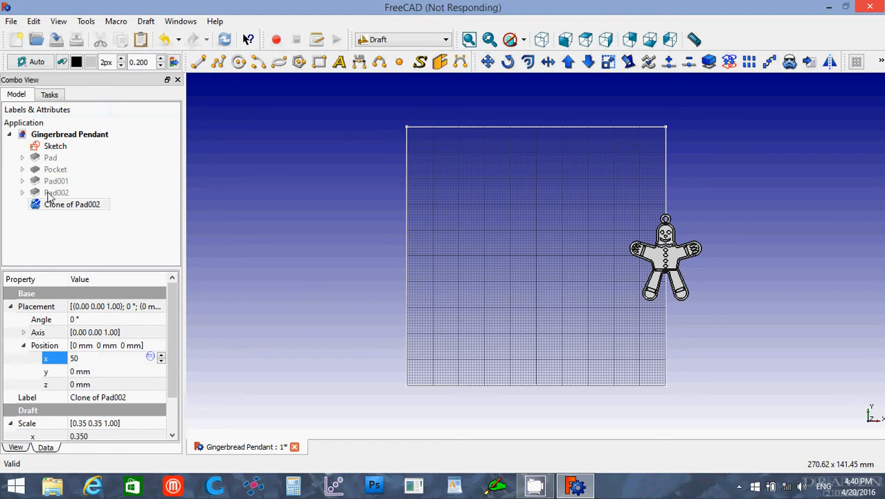
left_click(49, 197)
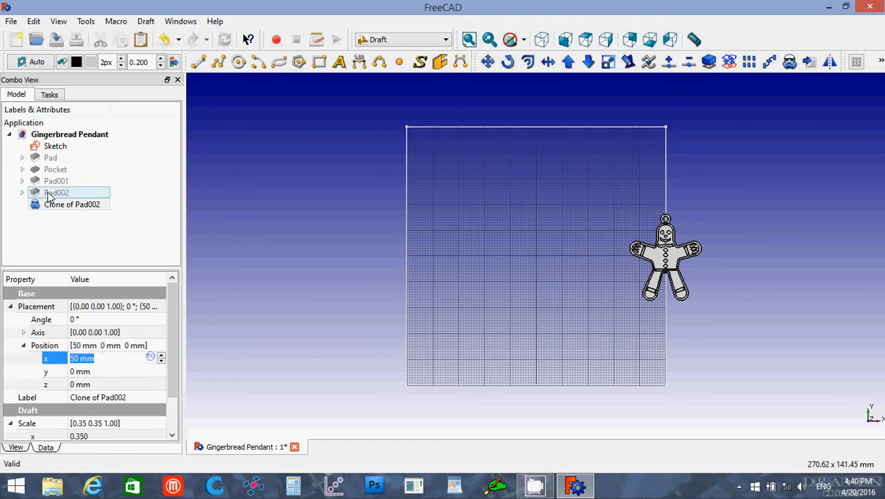
key("space")
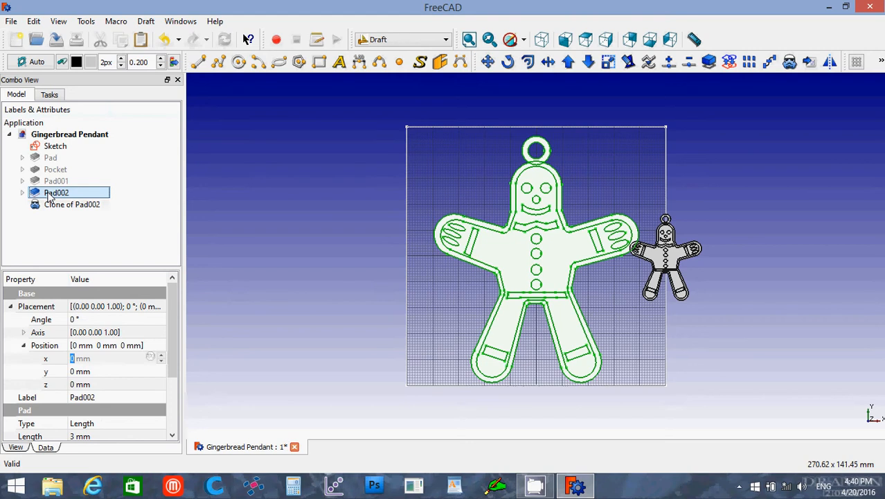
Step: Move the small clone to Y -12 mm and X 32 mm, beside the large pendant's body
left_click(53, 206)
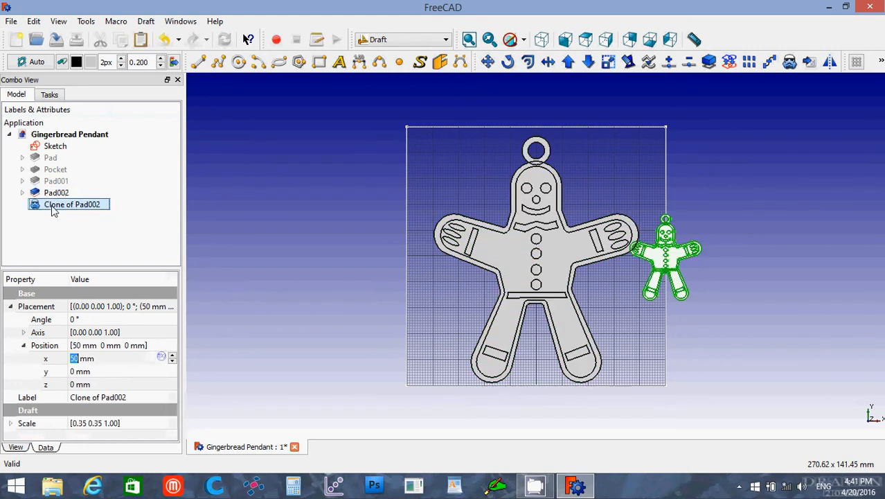
left_click(96, 372)
scroll(96, 372, "down", 8)
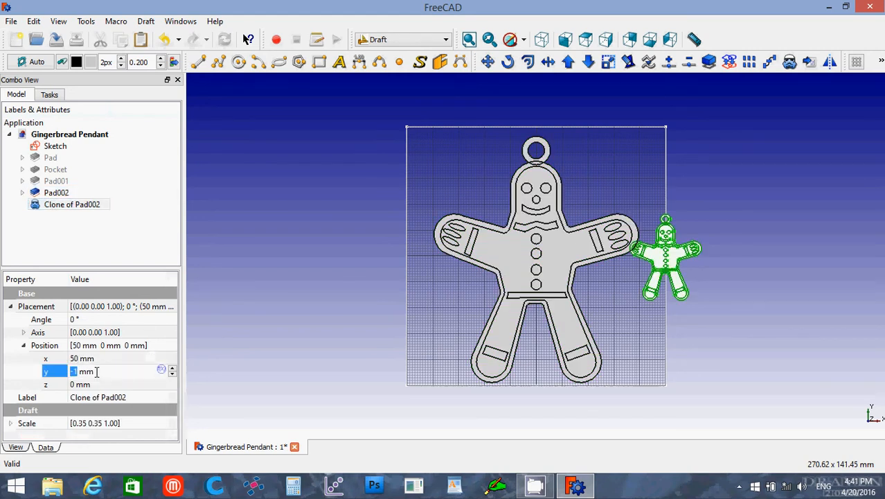
scroll(96, 372, "down", 4)
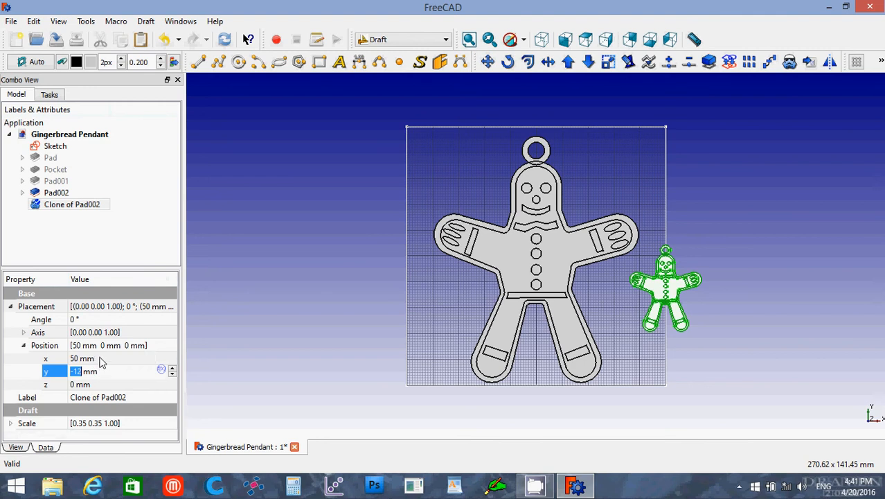
left_click(95, 358)
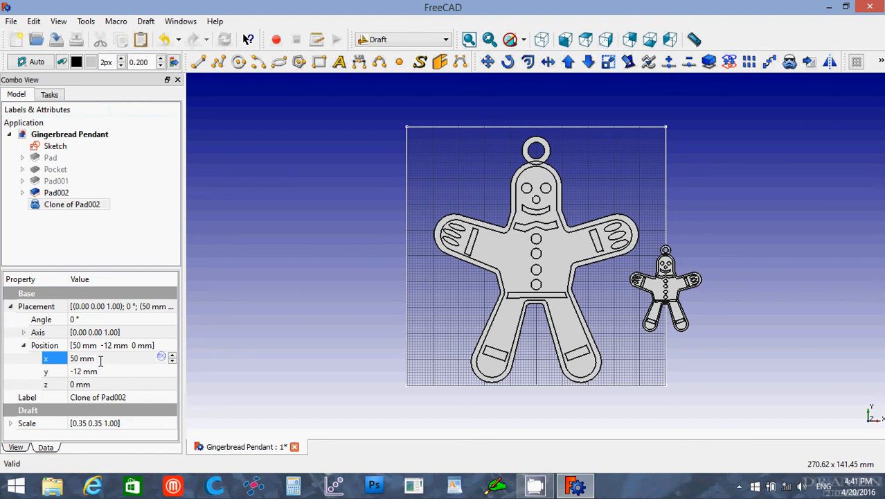
scroll(97, 359, "down", 3)
scroll(97, 359, "down", 3)
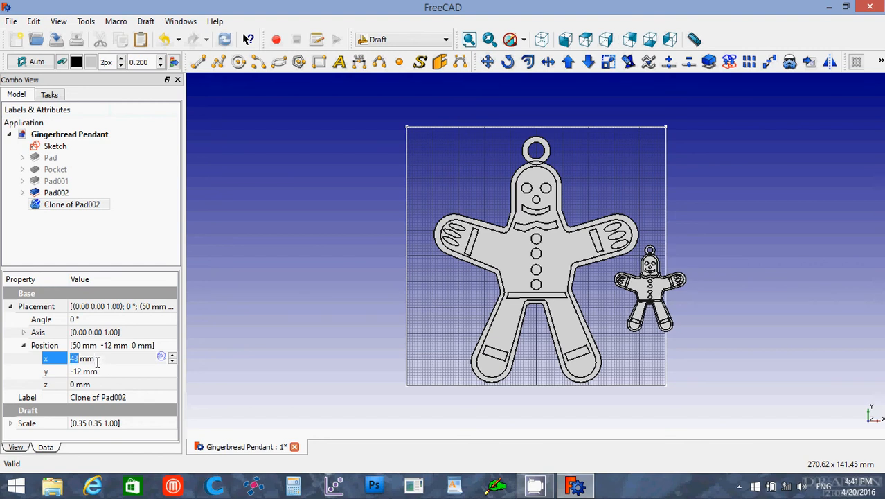
scroll(96, 359, "down", 3)
scroll(97, 361, "down", 8)
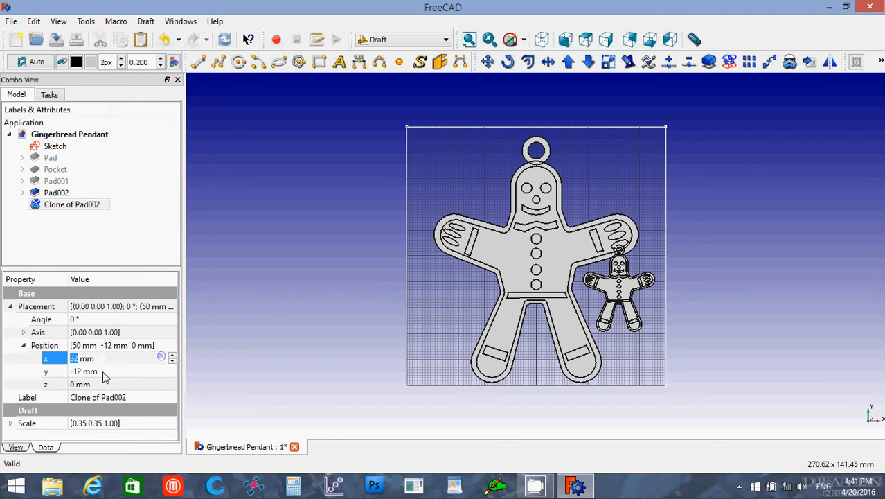
Step: Adjust the small clone's position to Y -18 mm and X 35 mm so it clears the large pendant's arm and leg
left_click(103, 372)
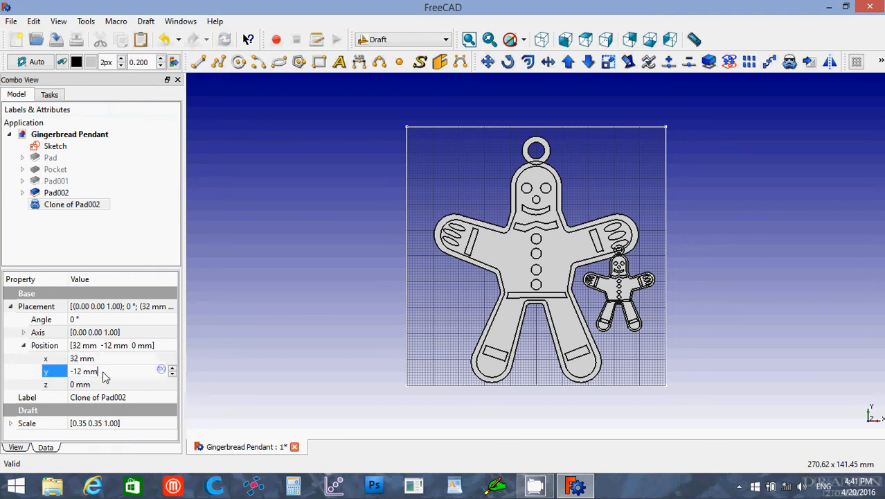
scroll(101, 374, "down", 3)
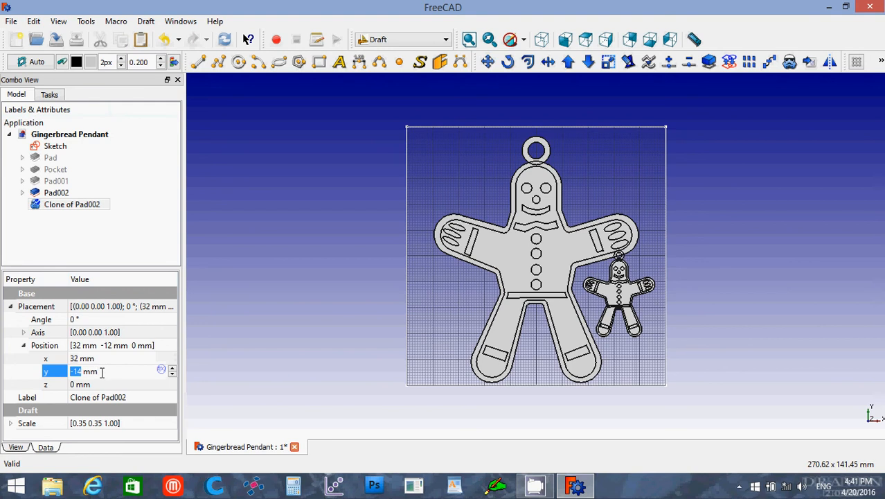
scroll(101, 372, "down", 4)
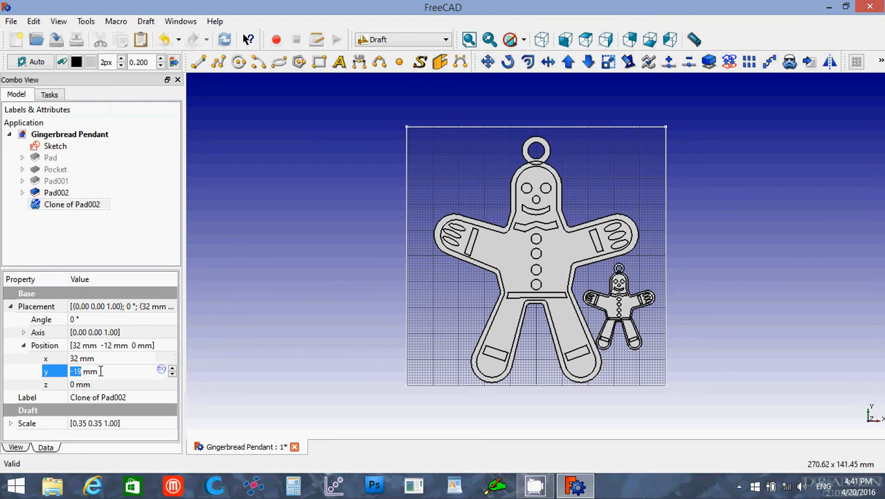
scroll(101, 371, "up", 1)
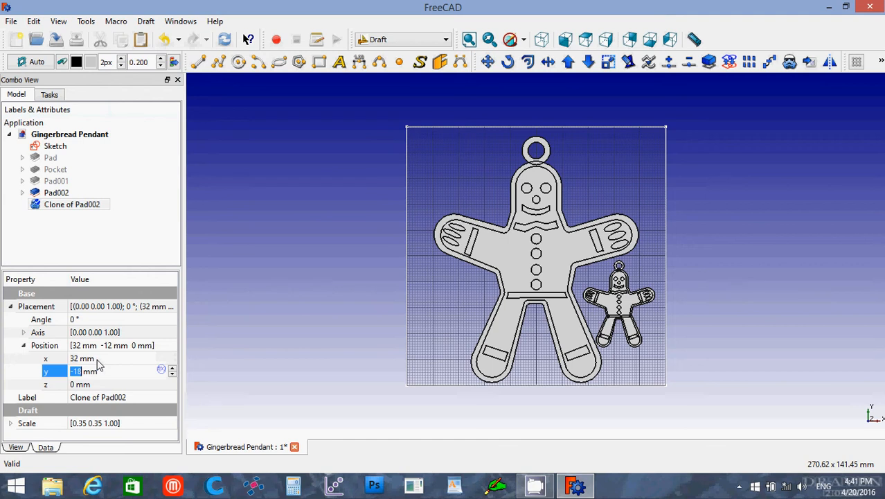
left_click(98, 361)
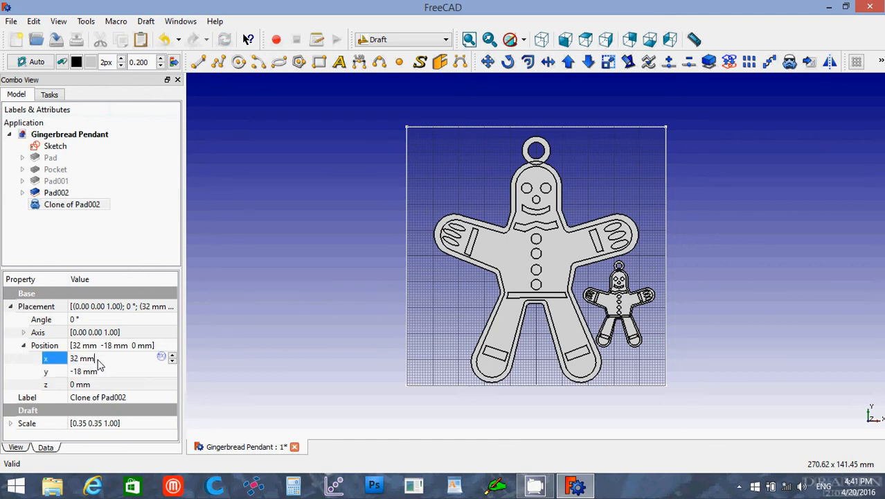
scroll(99, 359, "up", 2)
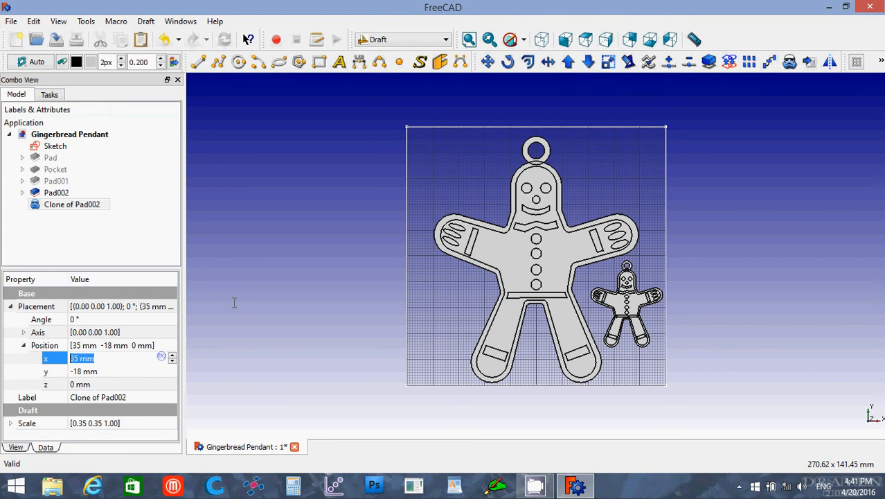
Step: Clone the small pendant with the Draft Clone tool and select the new copy in the model tree
left_click(85, 206)
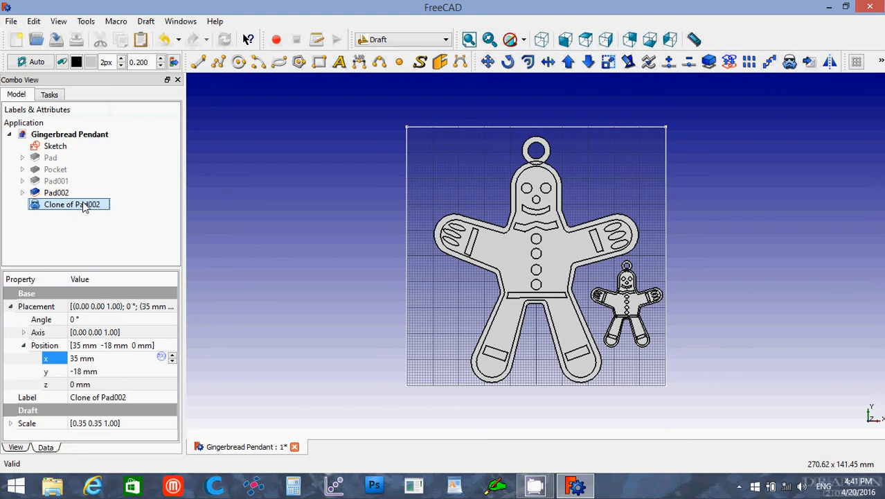
left_click(790, 62)
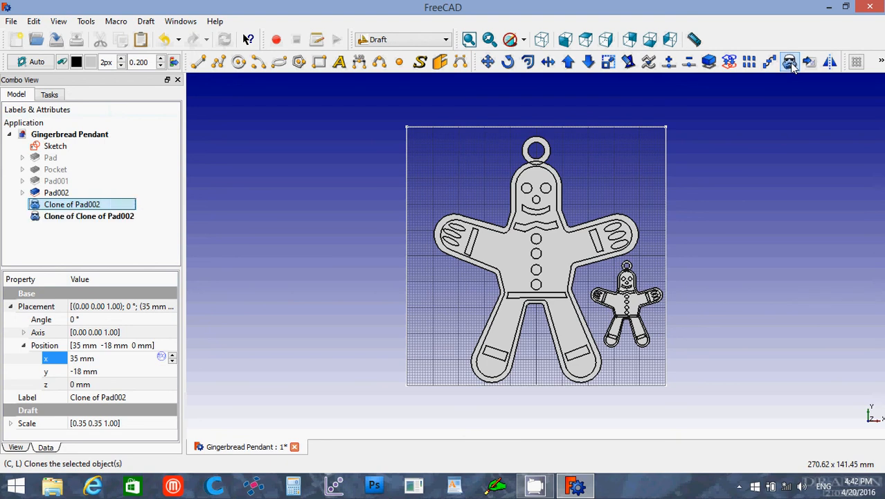
left_click(86, 217)
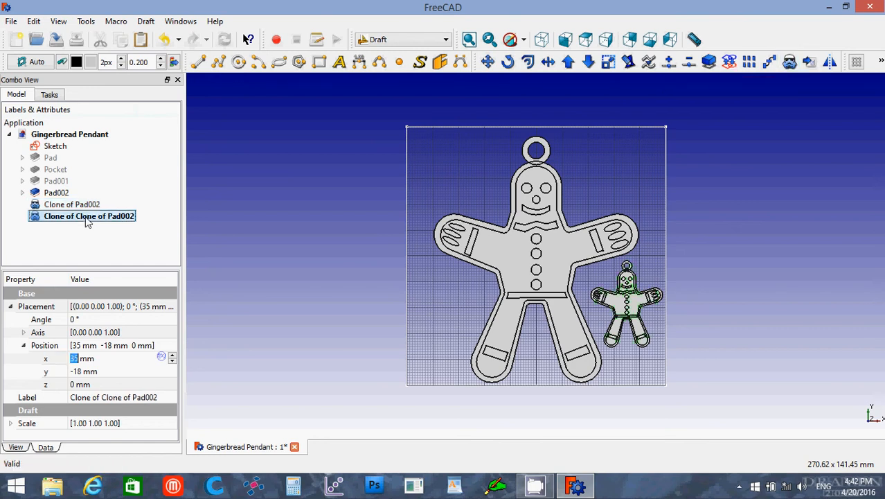
Step: Set the new clone's X position to -35 mm so it sits on the opposite side of the large pendant, and deselect it
left_click(72, 359)
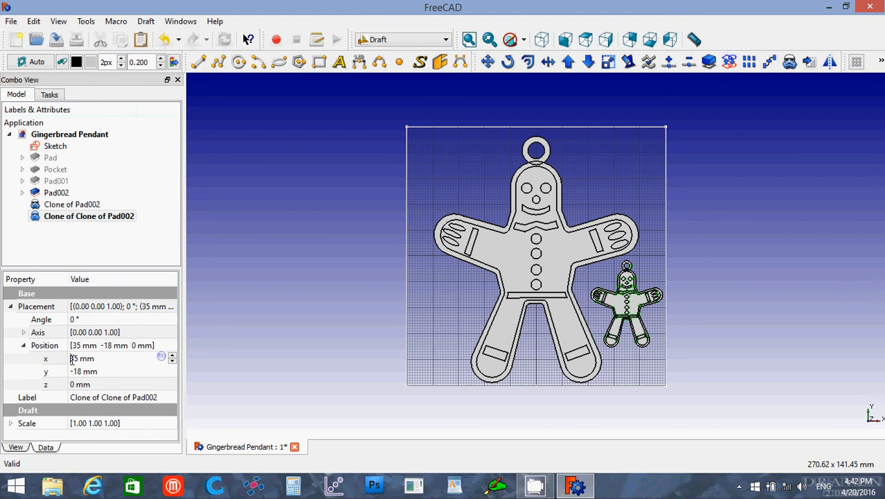
type("-")
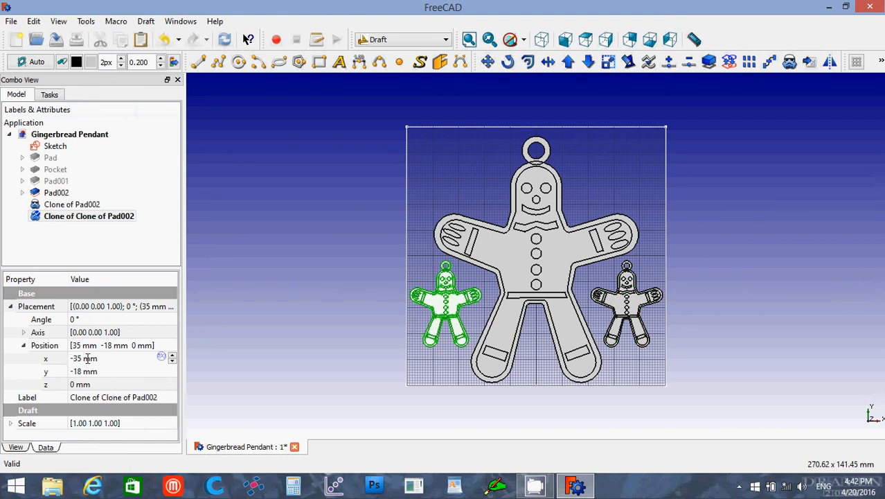
key("Return")
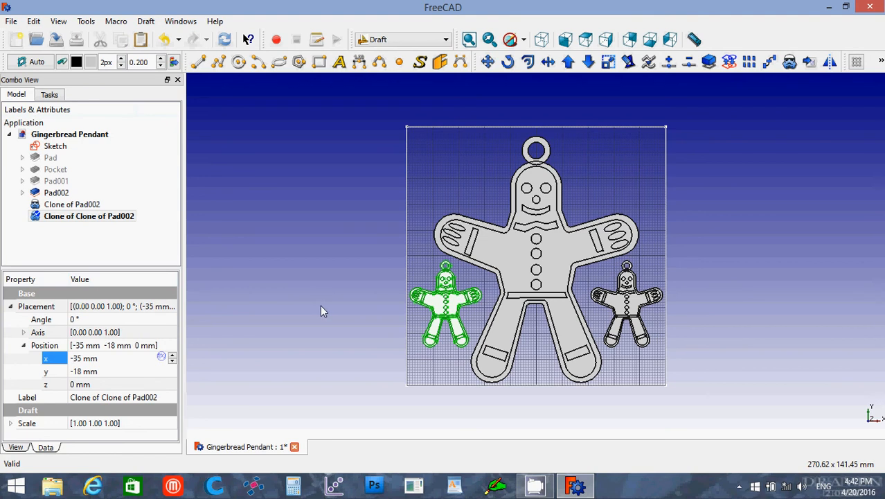
left_click(378, 289)
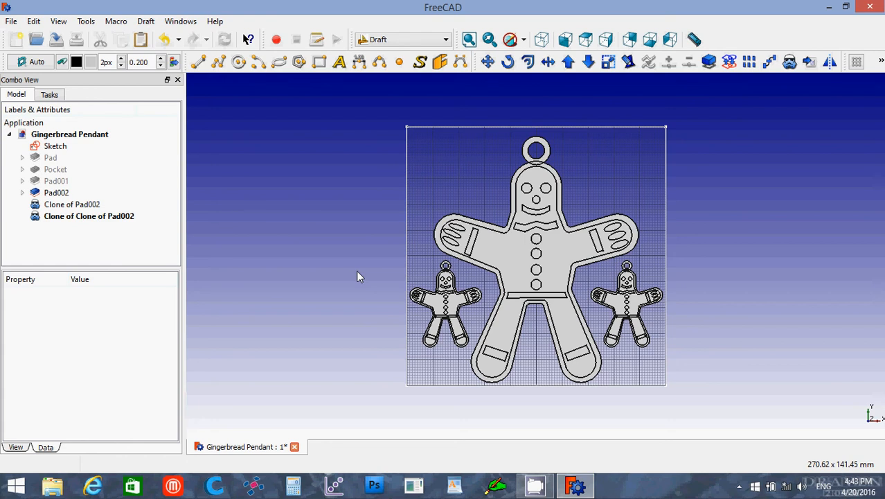
Step: Export the Clone of Pad002 as an STL mesh named Gingerbread Earring in the _STL Files folder, and save the document
left_click(64, 205)
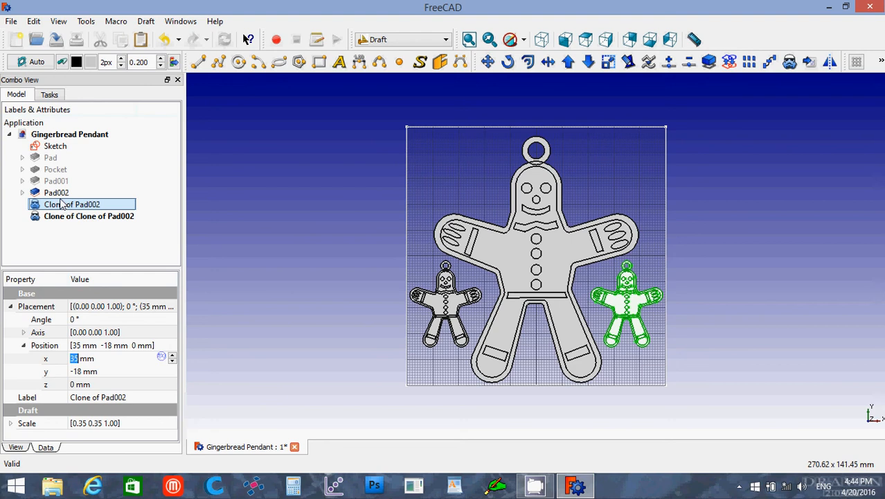
left_click(12, 22)
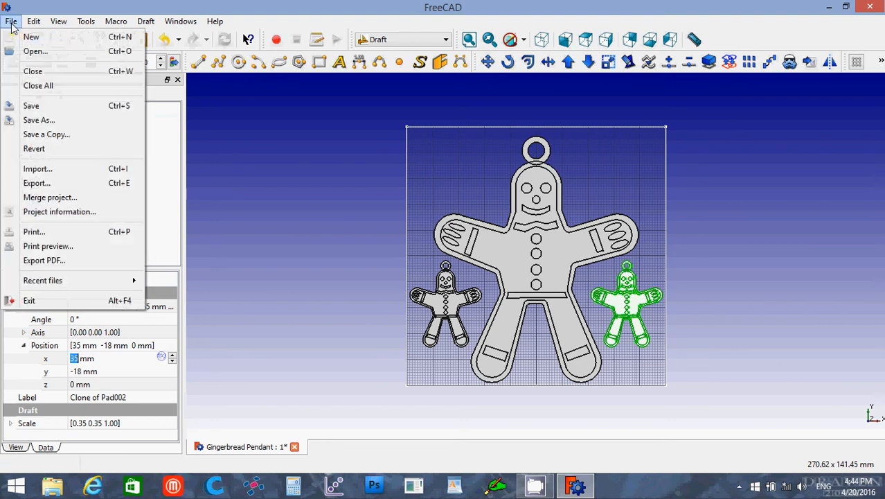
left_click(36, 183)
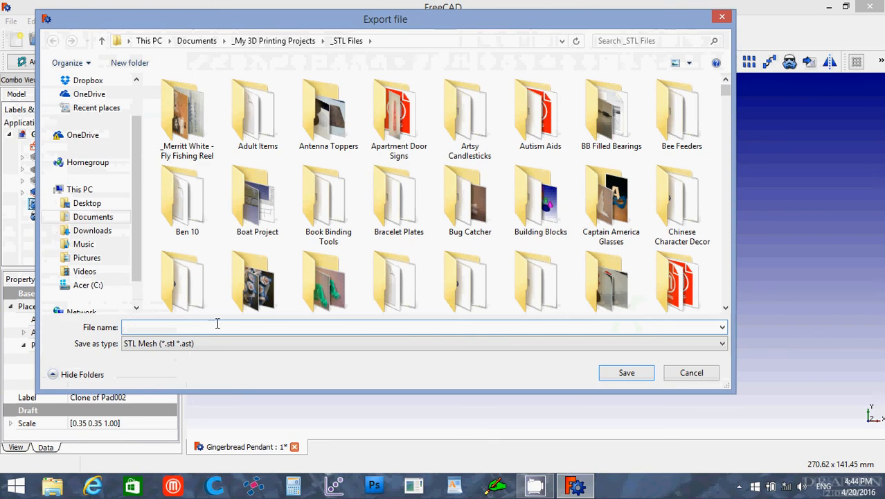
type("Gingerbre")
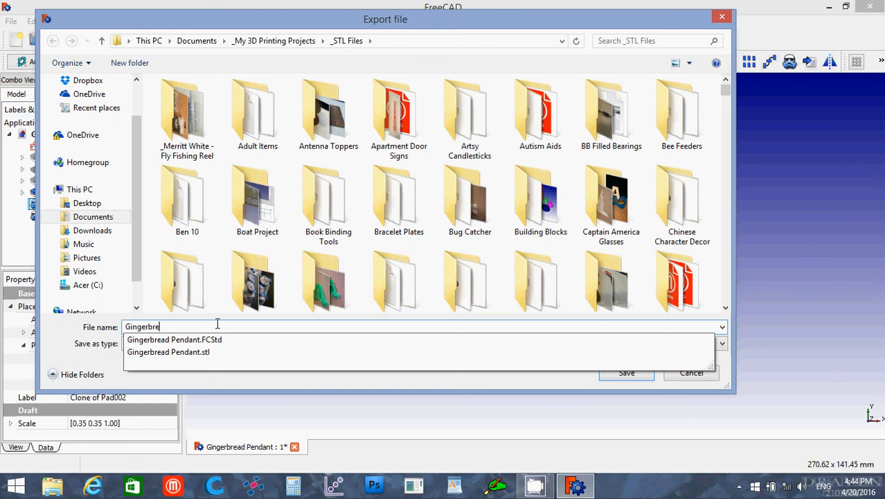
type("ad Ear")
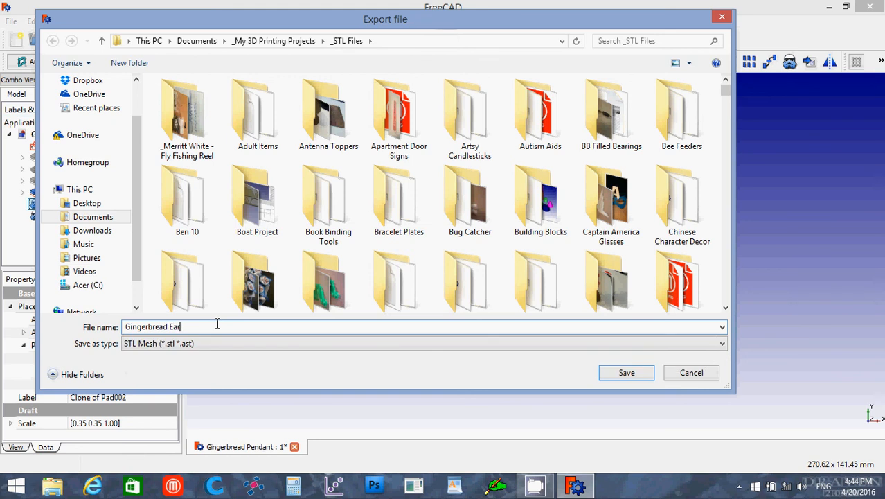
type("ring")
key("Return")
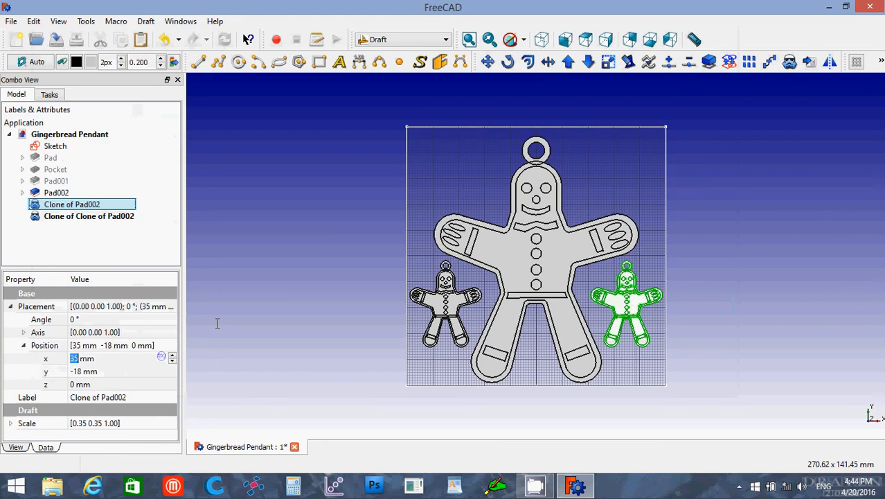
left_click(11, 24)
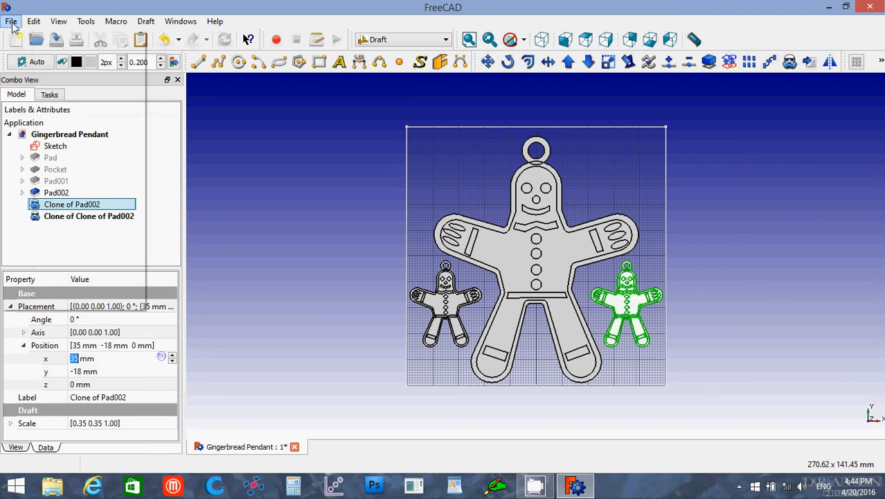
left_click(29, 106)
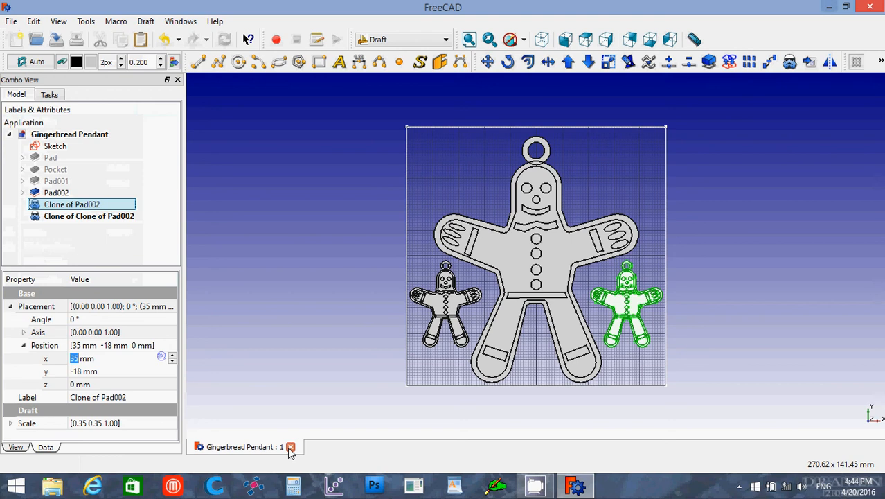
Step: Switch to netfabb Basic, accept the terms of usage and postpone the registration
left_click(252, 489)
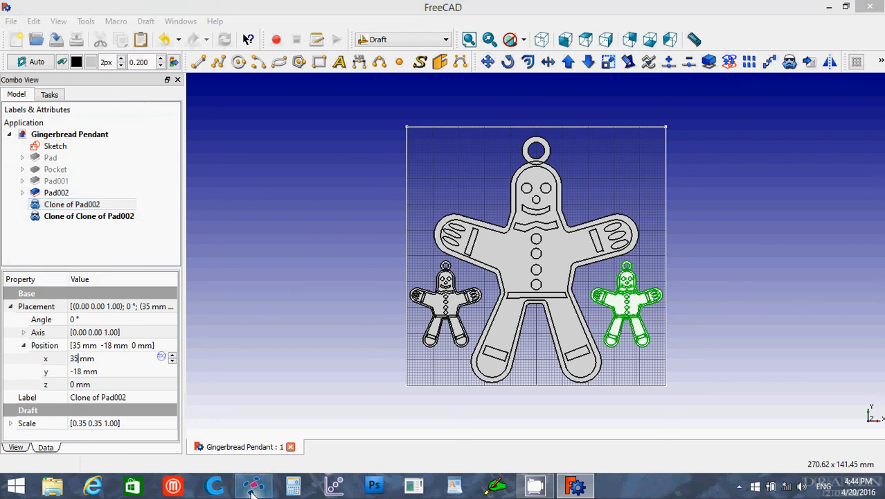
left_click(304, 356)
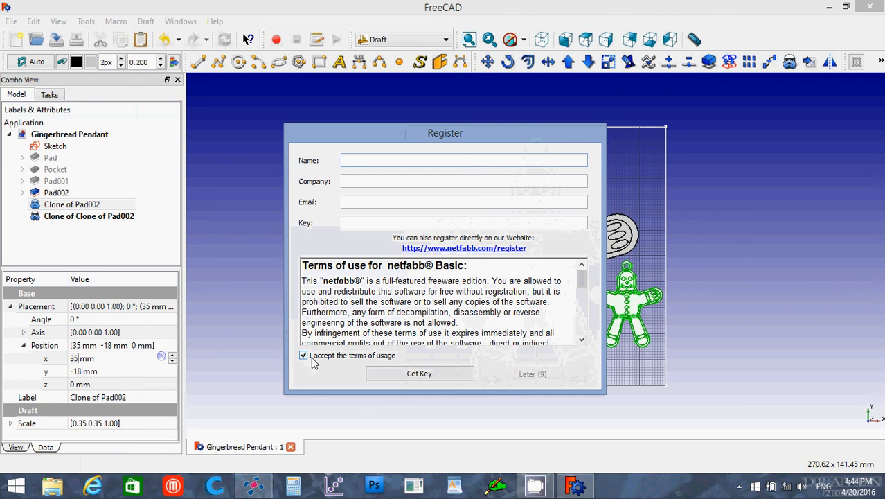
left_click(538, 374)
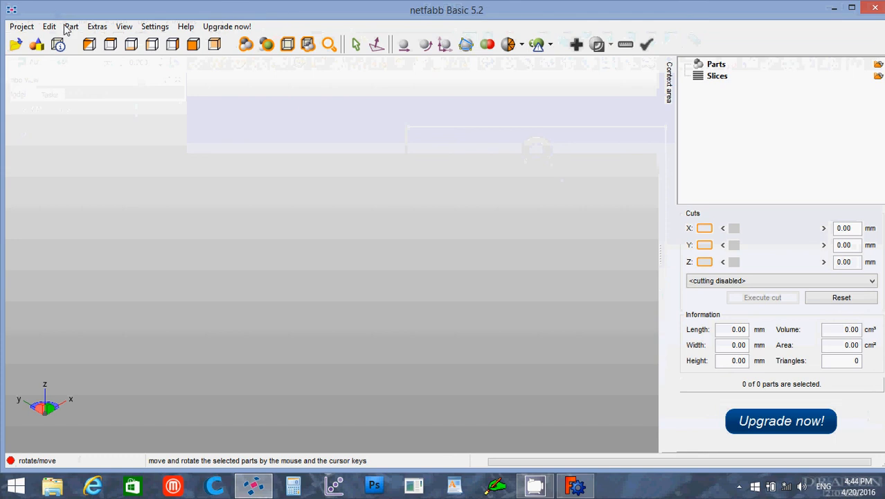
Step: Add the part Gingerbread Earring.stl from the _STL Files folder to the netfabb project
left_click(70, 26)
left_click(87, 40)
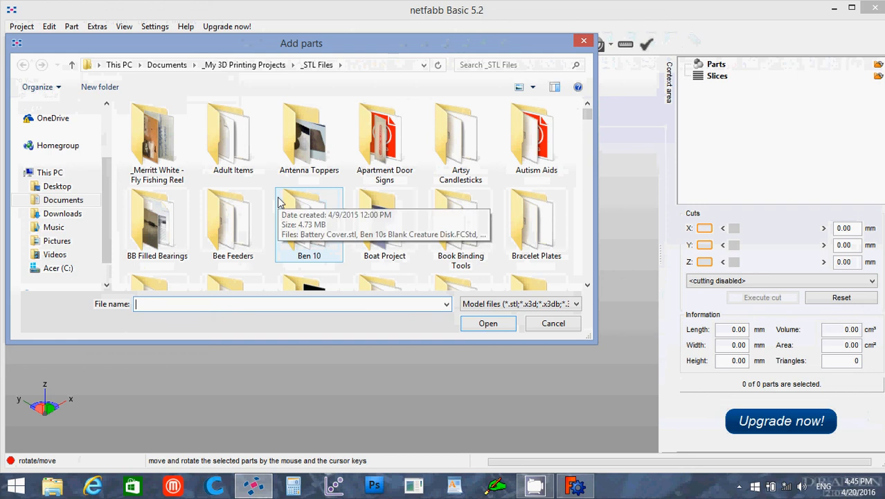
type("Gi")
key("Down")
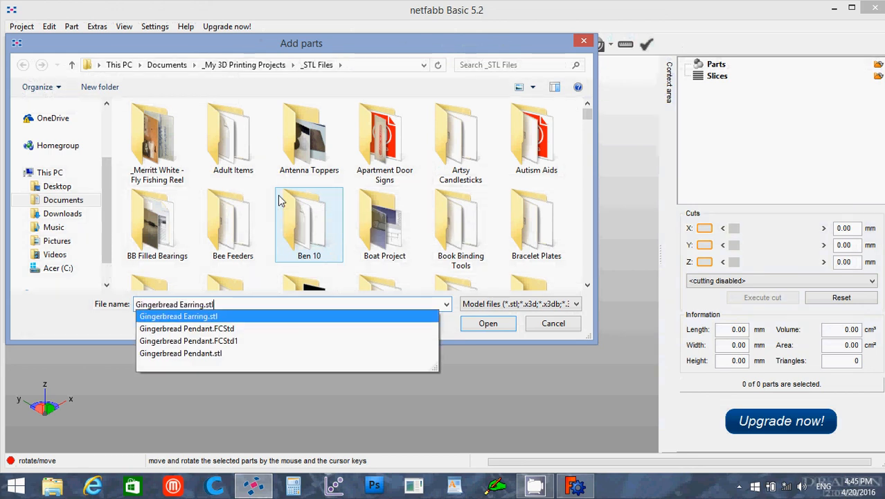
key("Return")
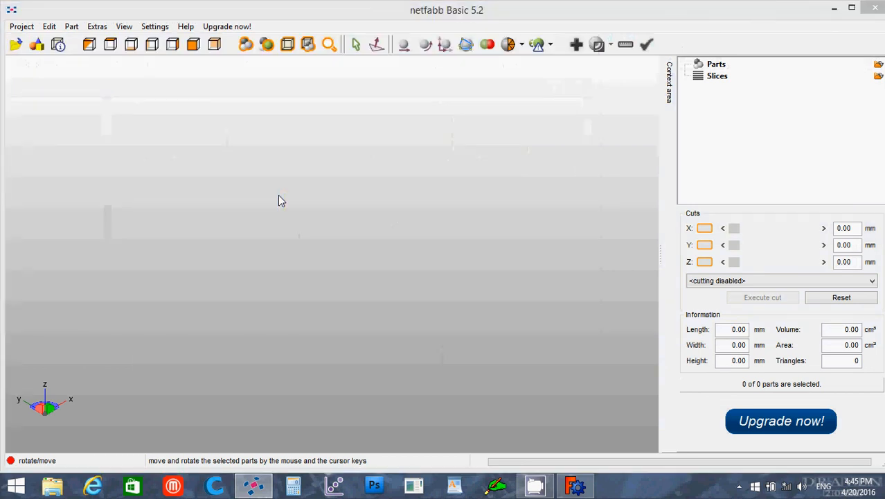